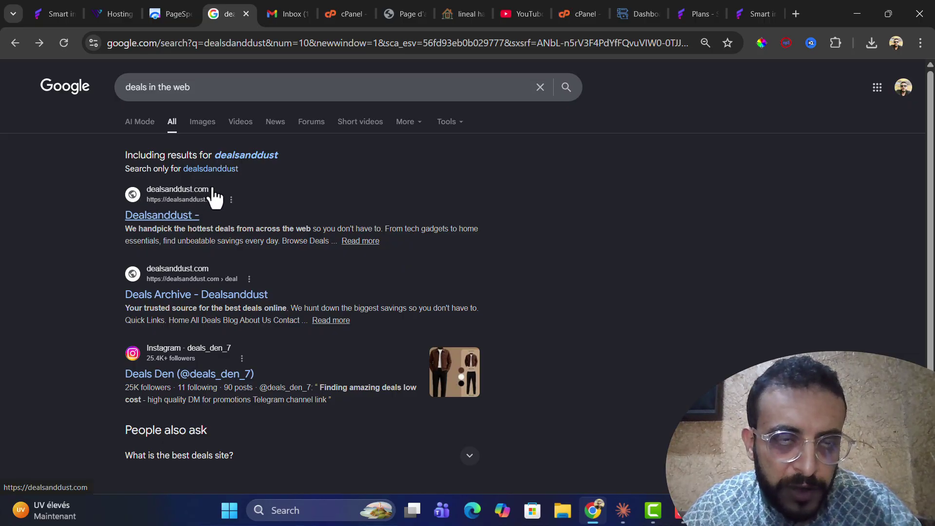
left_click(102, 3)
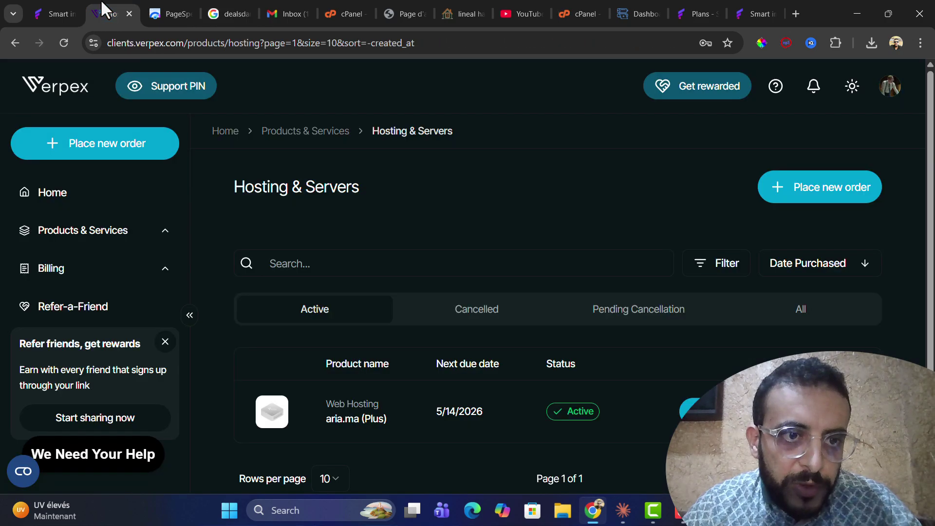
left_click(52, 2)
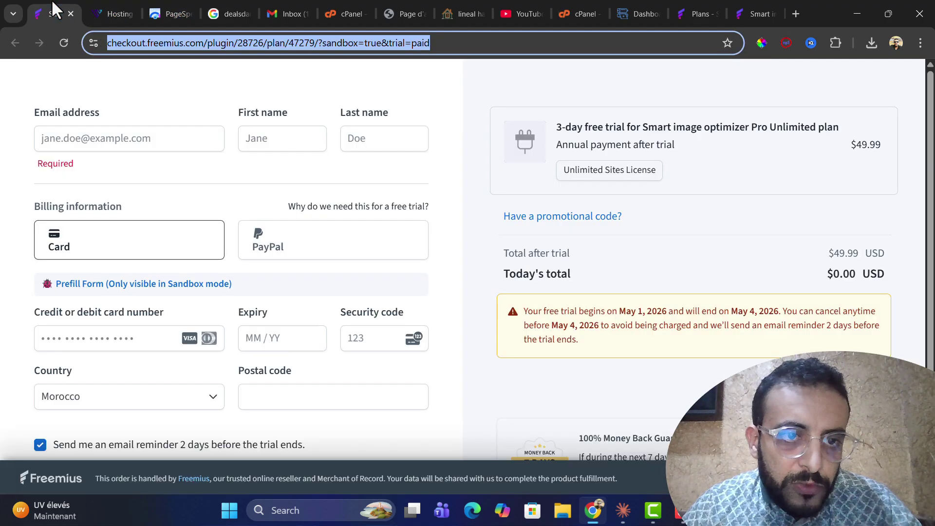
left_click(102, 4)
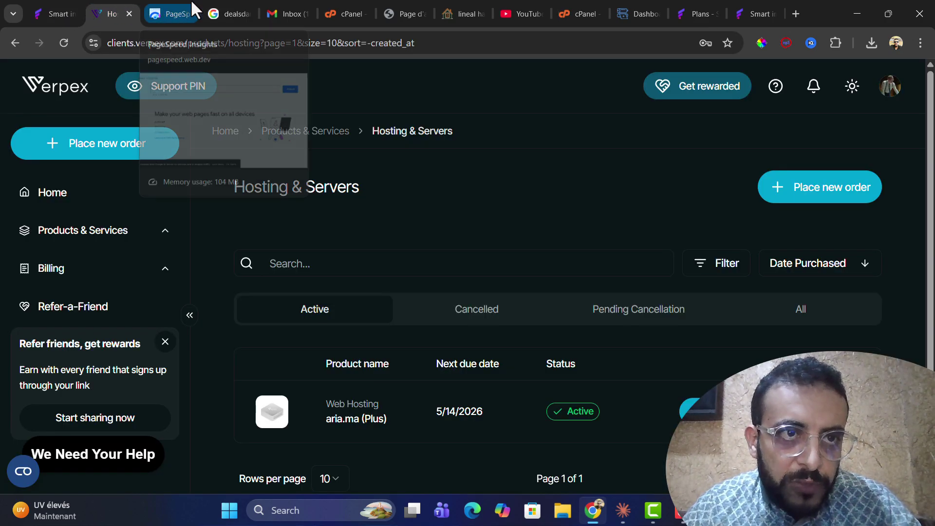
Switch to cPanel's WordPress sites list, move its browser tab before PageSpeed Insights, and copy the domain dealsanddust.com.
left_click(351, 9)
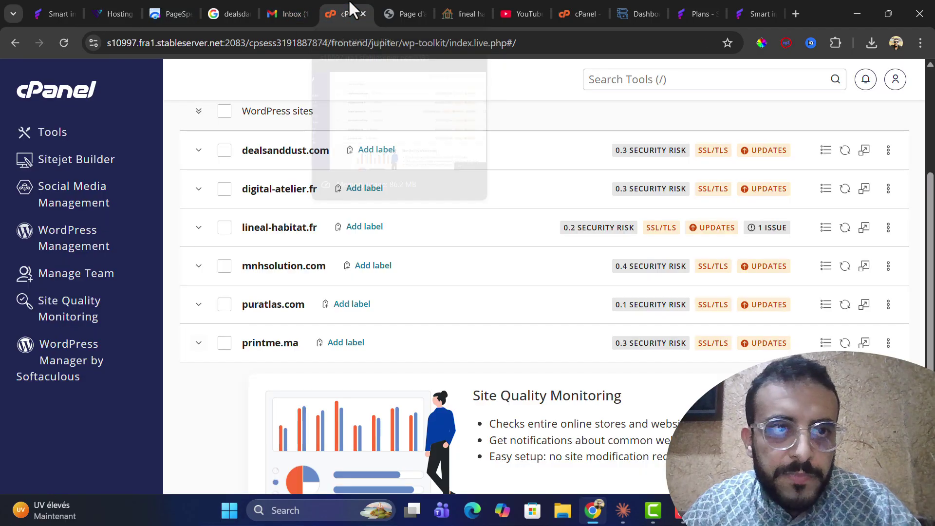
left_click_drag(351, 9, 175, 10)
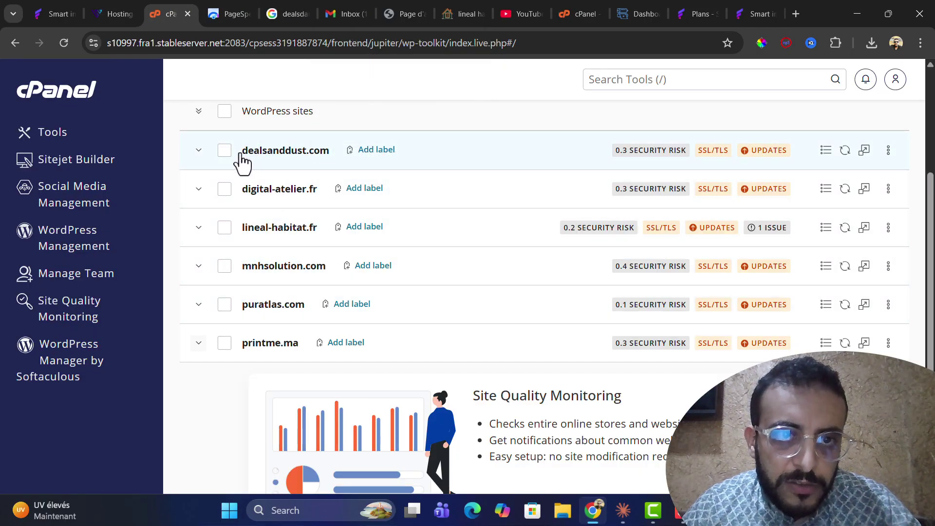
left_click_drag(239, 154, 330, 156)
key("ctrl+c")
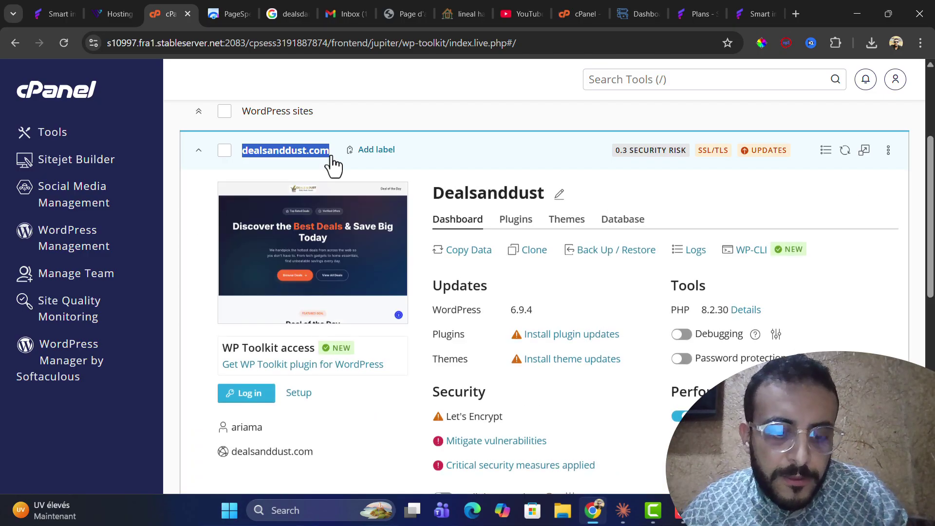
Switch to PageSpeed Insights and run an analysis of dealsanddust.com.
left_click(234, 13)
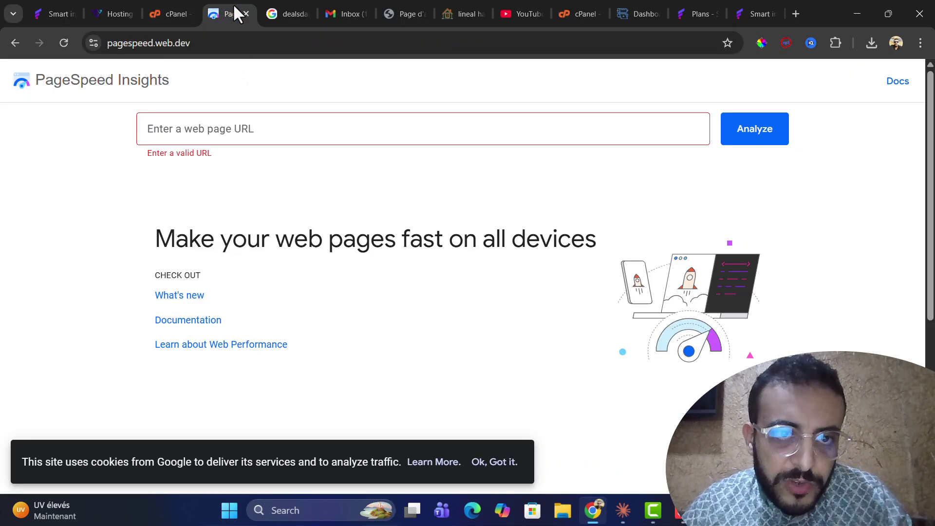
left_click(247, 133)
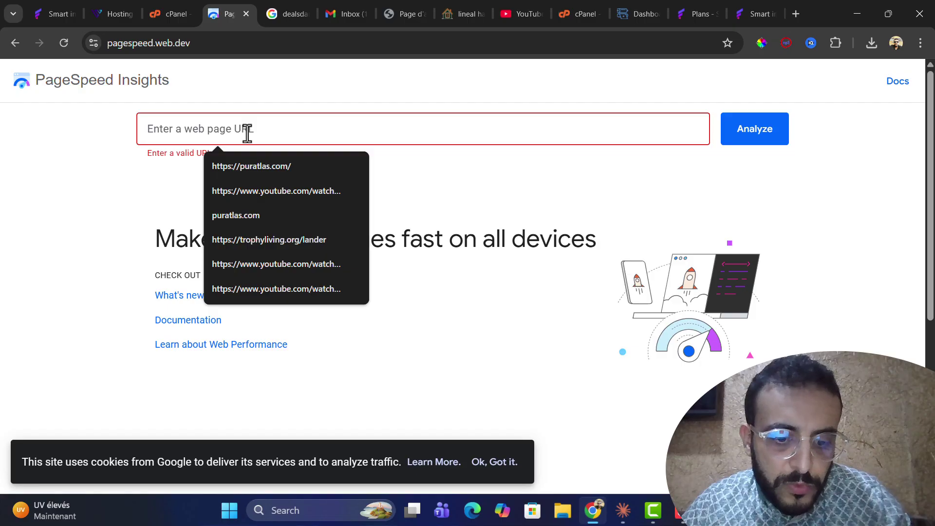
key("ctrl+v")
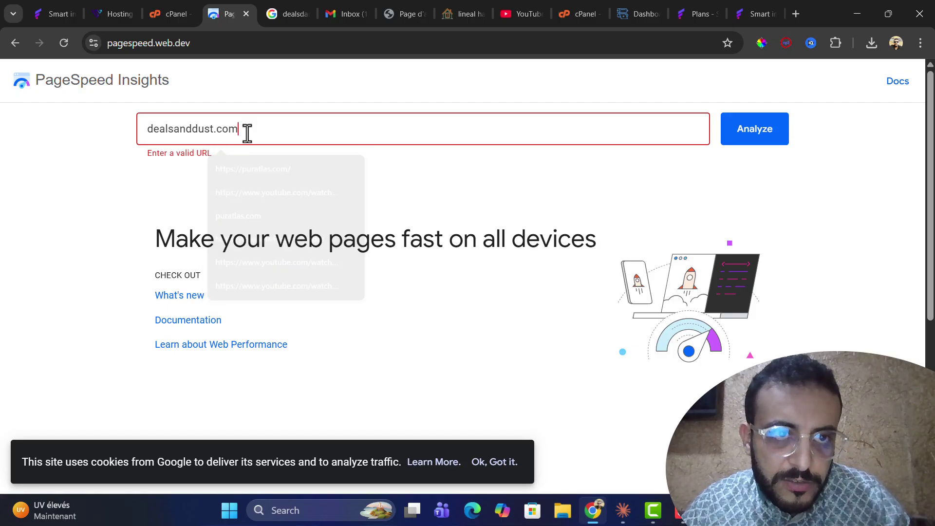
left_click(753, 139)
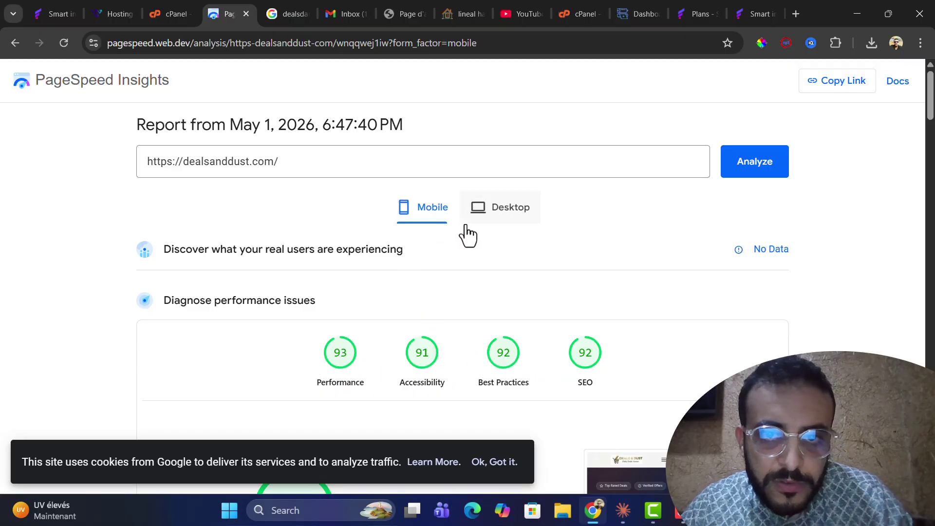
Examine the desktop performance scores in the dealsanddust.com report.
left_click(489, 225)
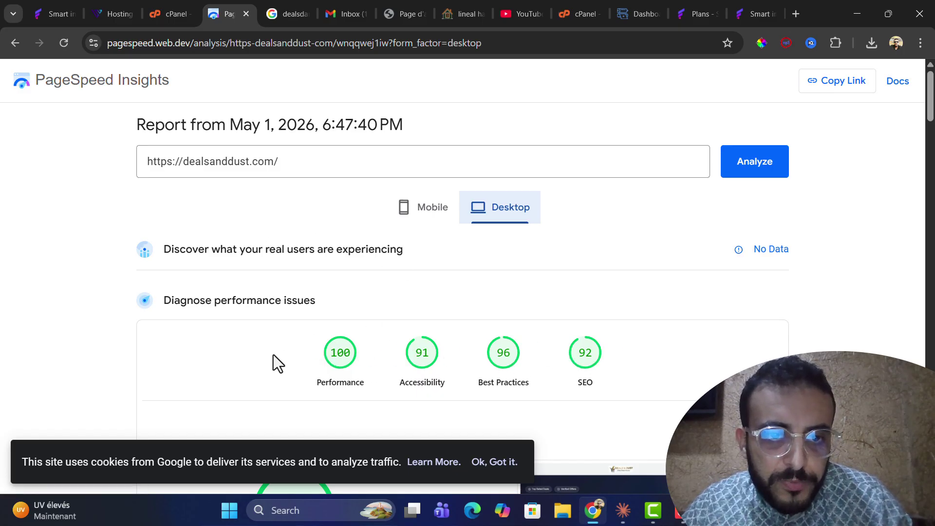
left_click(342, 371)
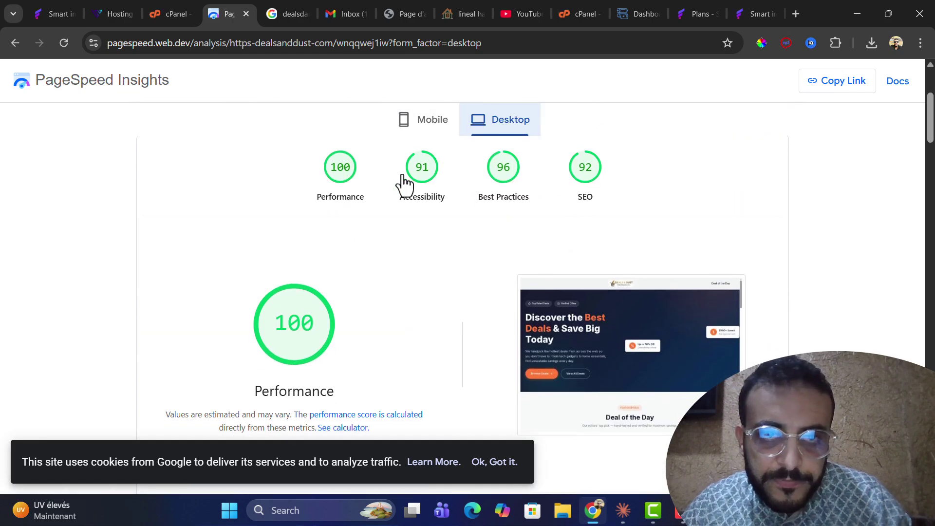
scroll(397, 209, "up", 3)
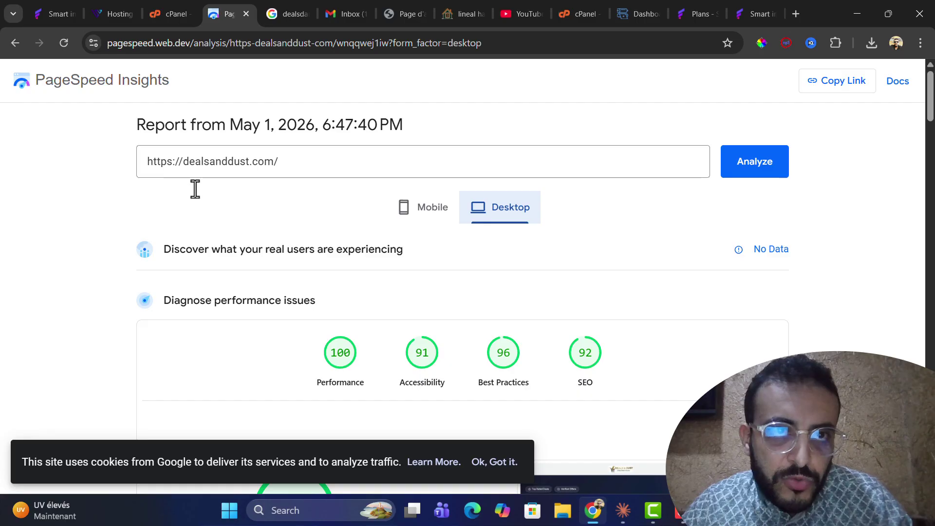
Switch to the Freemius checkout and fill in the customer's email address, first and last name, and email confirmation from saved data.
left_click(53, 13)
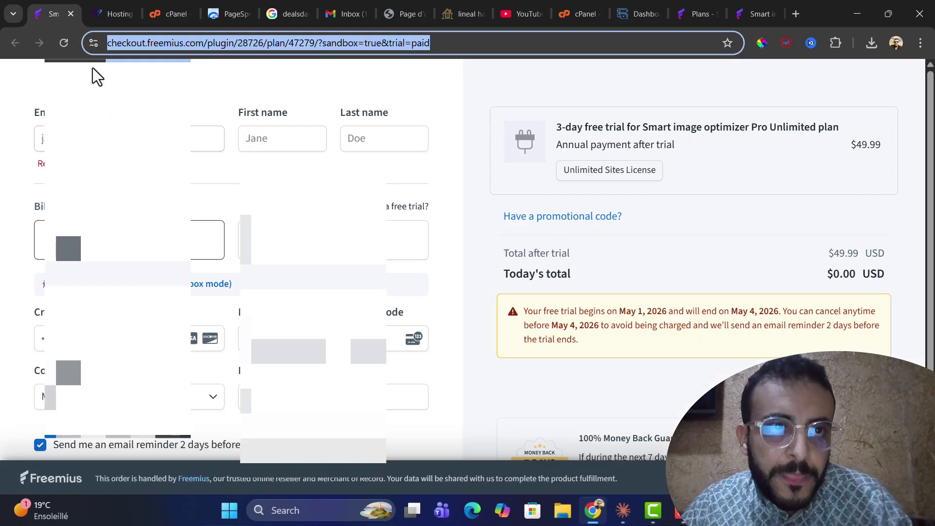
left_click(97, 139)
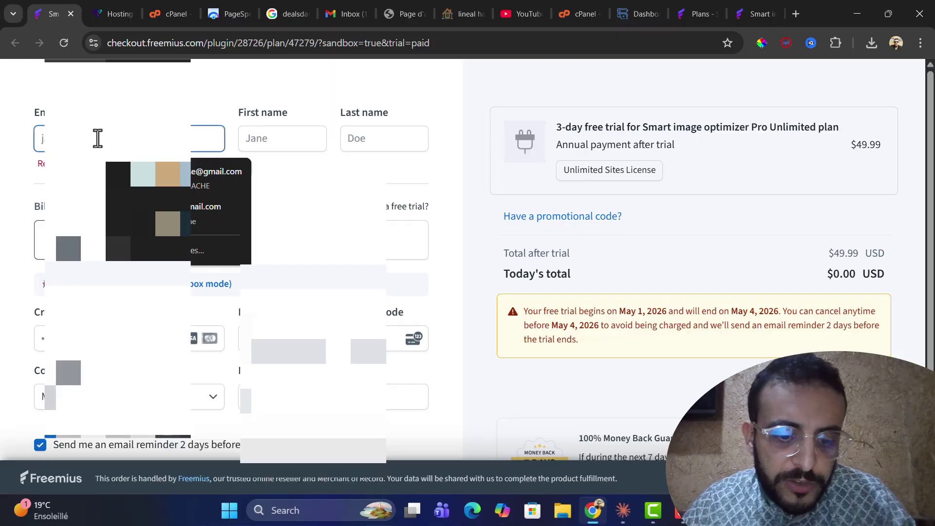
type("b")
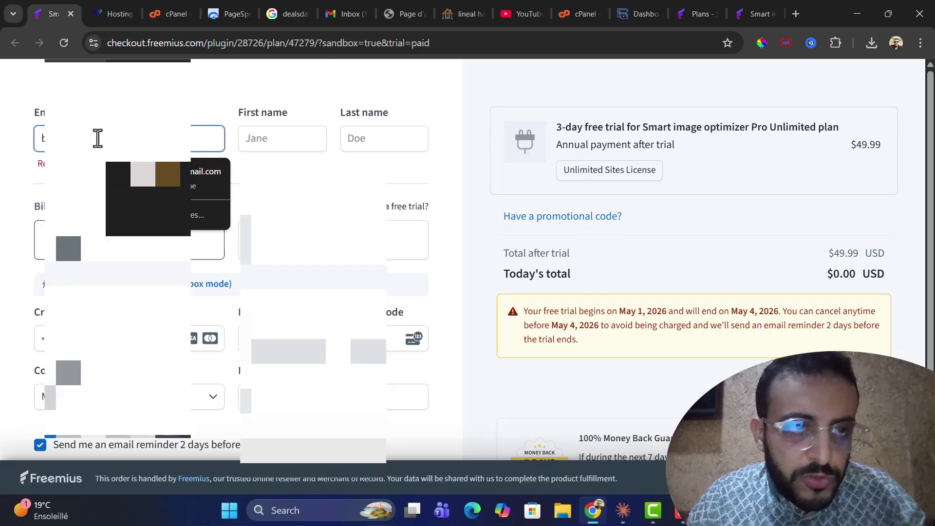
left_click(137, 176)
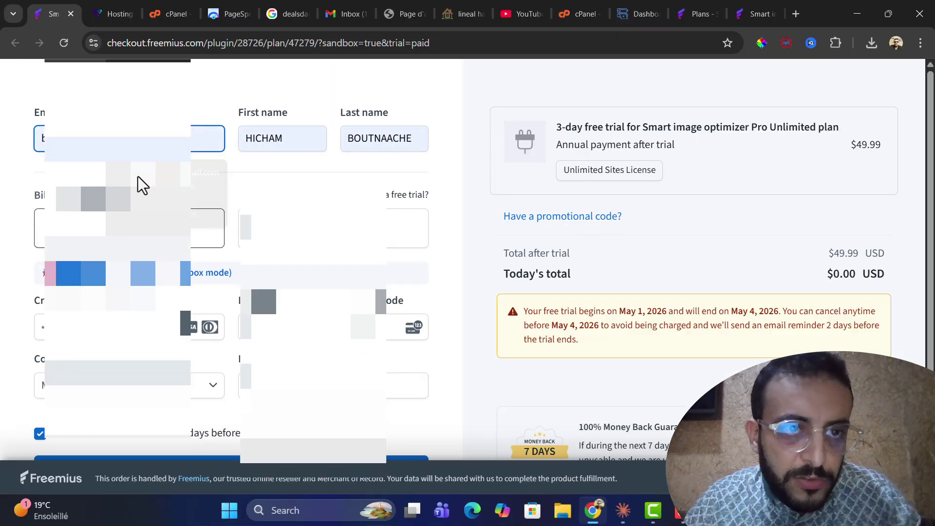
left_click(95, 204)
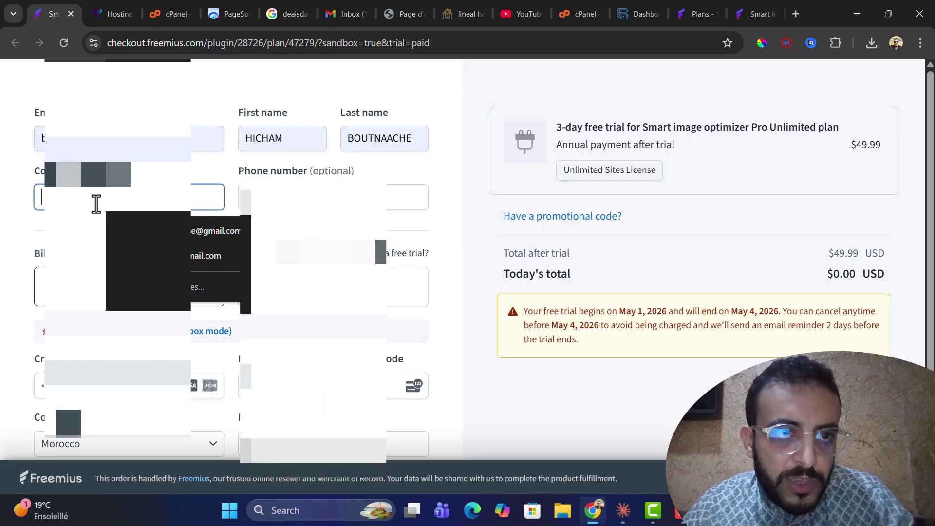
left_click(144, 254)
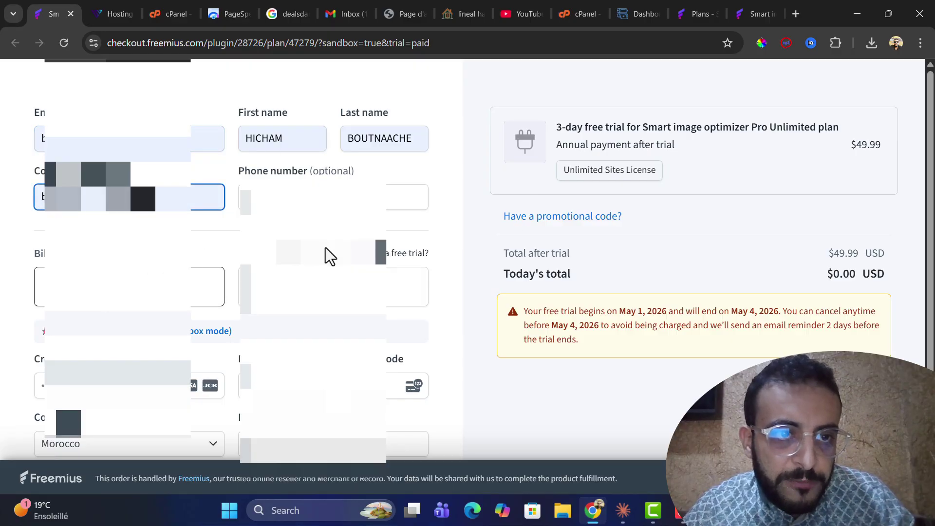
Prefill the billing form's card number, expiry and security code with the sandbox test data.
mouse_move(325, 247)
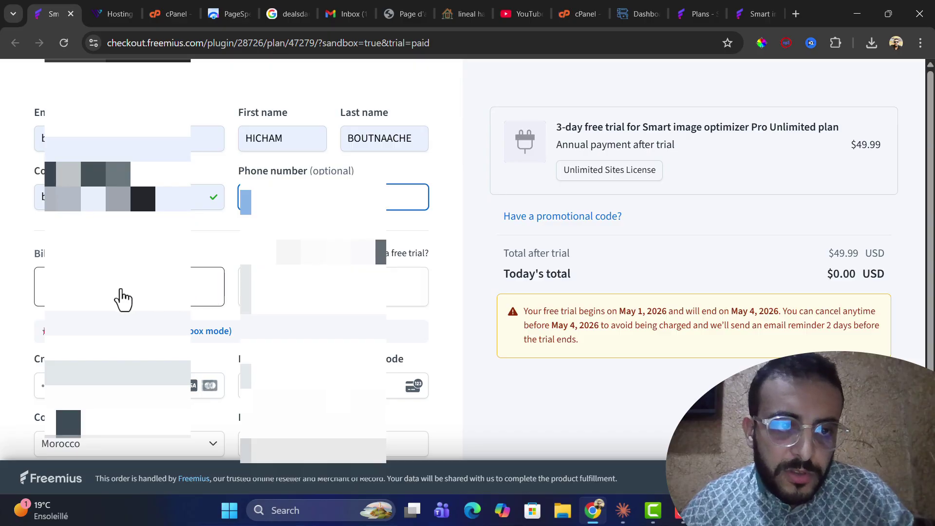
scroll(113, 314, "down", 2)
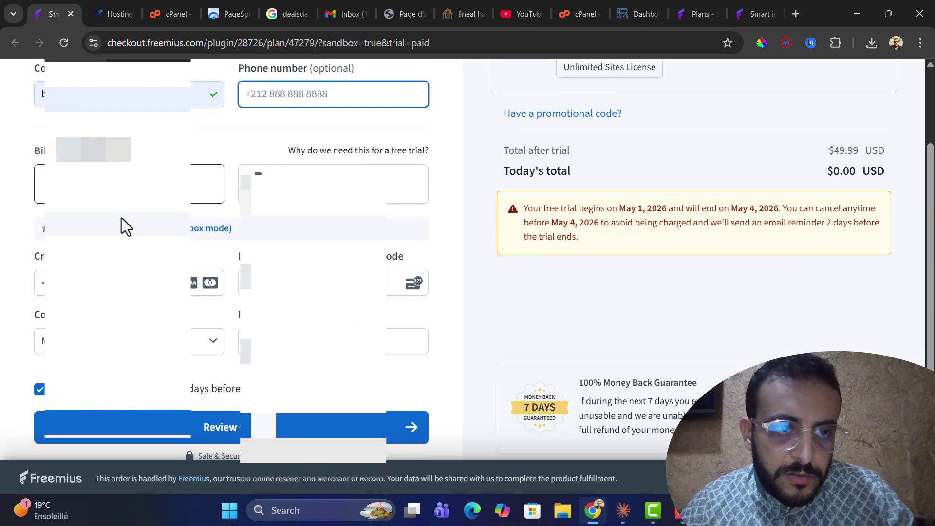
left_click(121, 238)
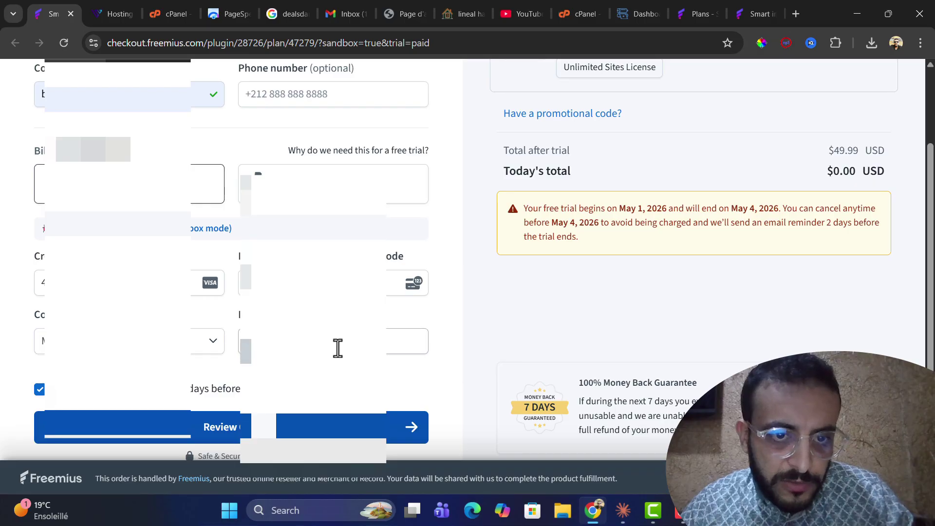
Check the trial terms and totals, and proceed to the order review for the Smart image optimizer Pro Unlimited plan.
scroll(290, 364, "up", 1)
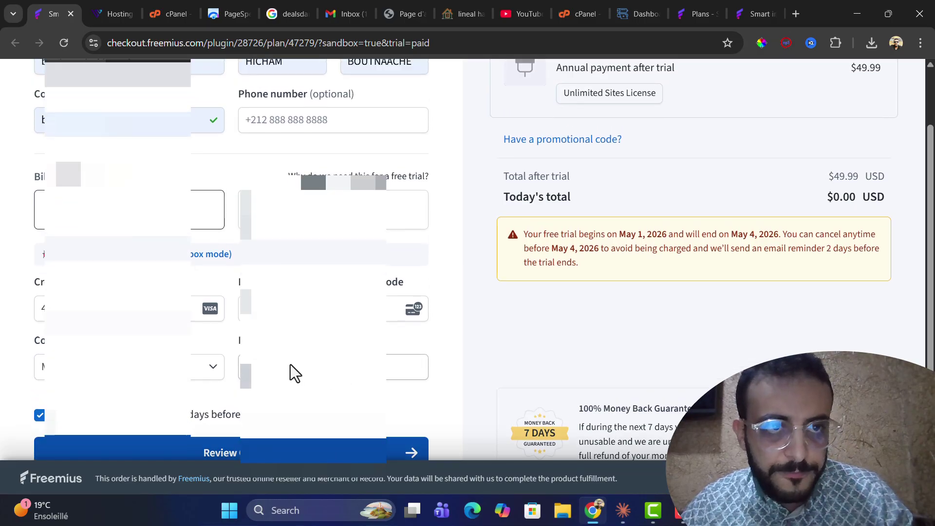
scroll(290, 364, "down", 1)
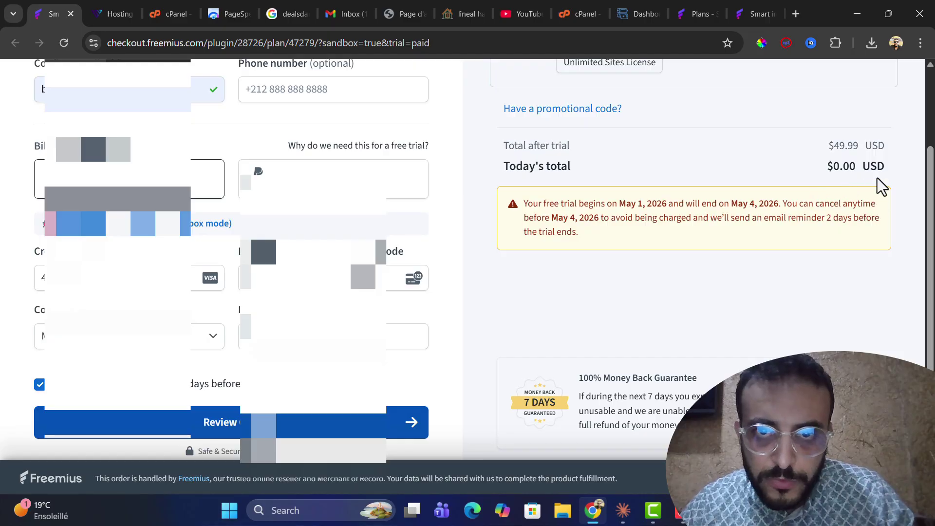
scroll(775, 245, "up", 1)
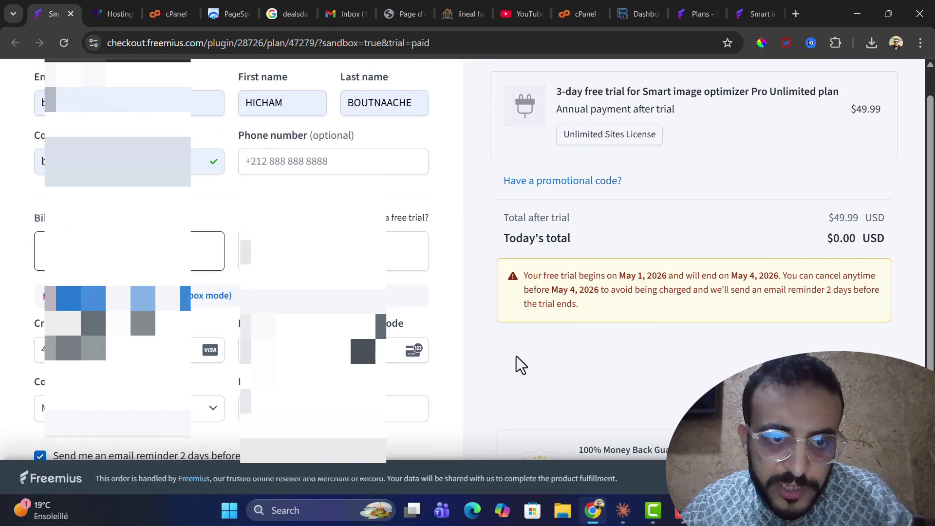
scroll(518, 364, "down", 2)
left_click(247, 417)
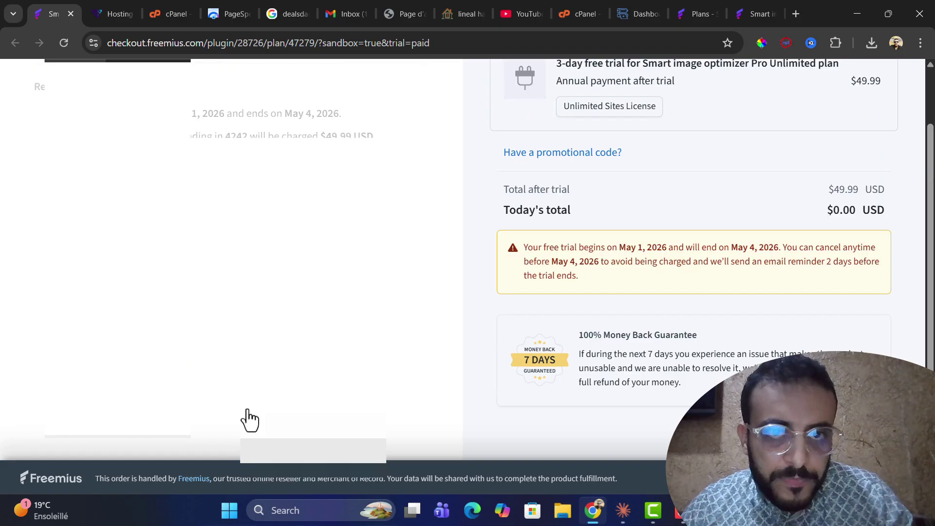
Start the 3-day free trial and subscribe to the Smart image optimizer Pro Unlimited plan.
scroll(311, 311, "up", 1)
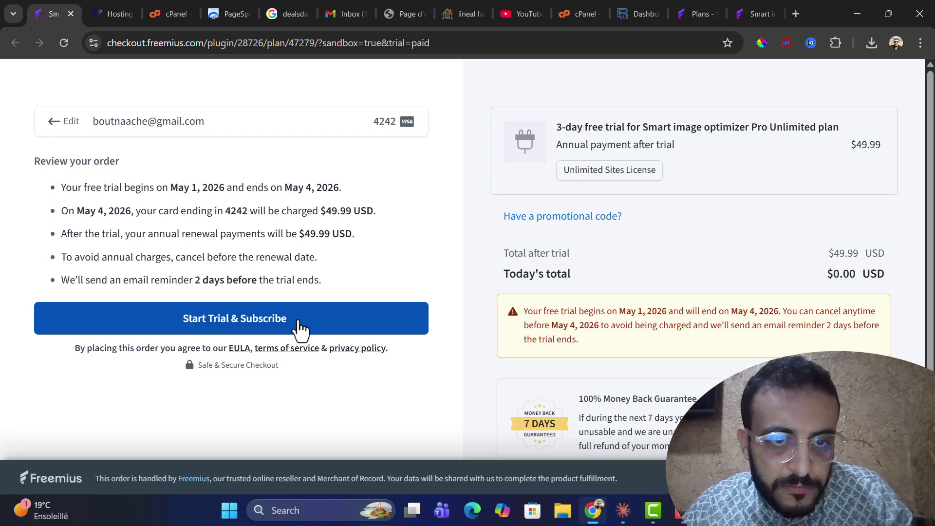
left_click(298, 322)
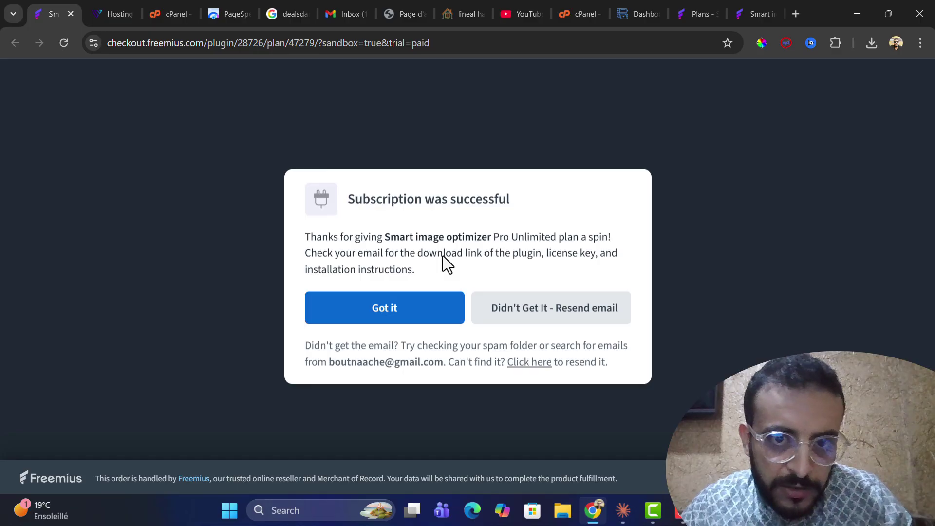
left_click(506, 313)
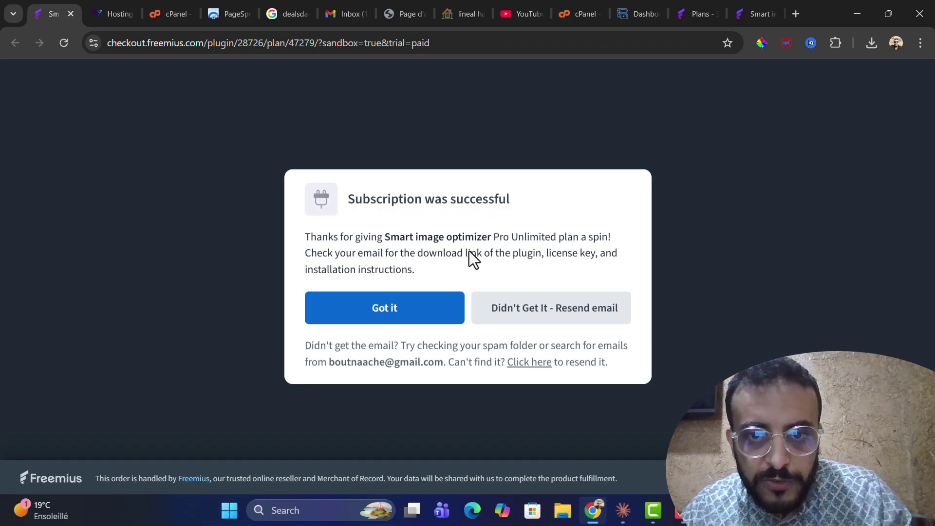
Switch to Gmail and read the trial email's setup instructions, plugin download link, payment reminder and account details.
left_click(346, 13)
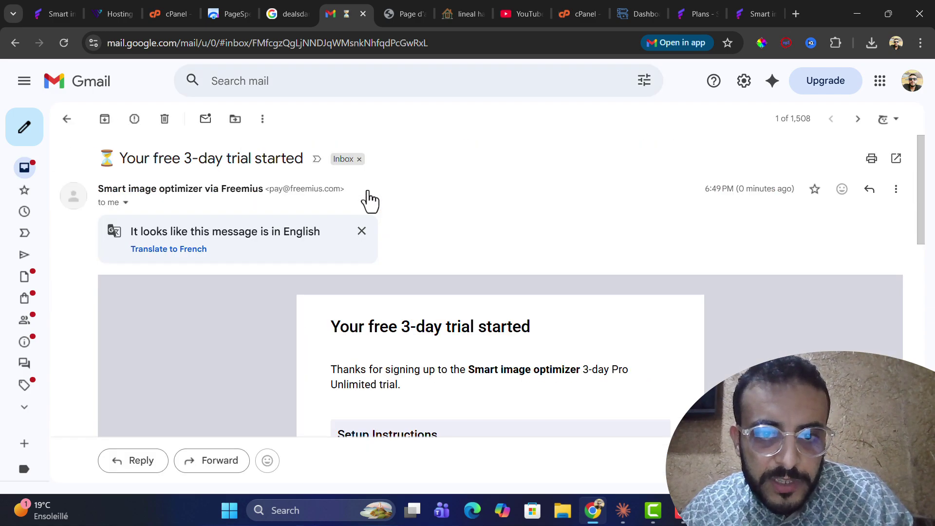
scroll(507, 312, "down", 1)
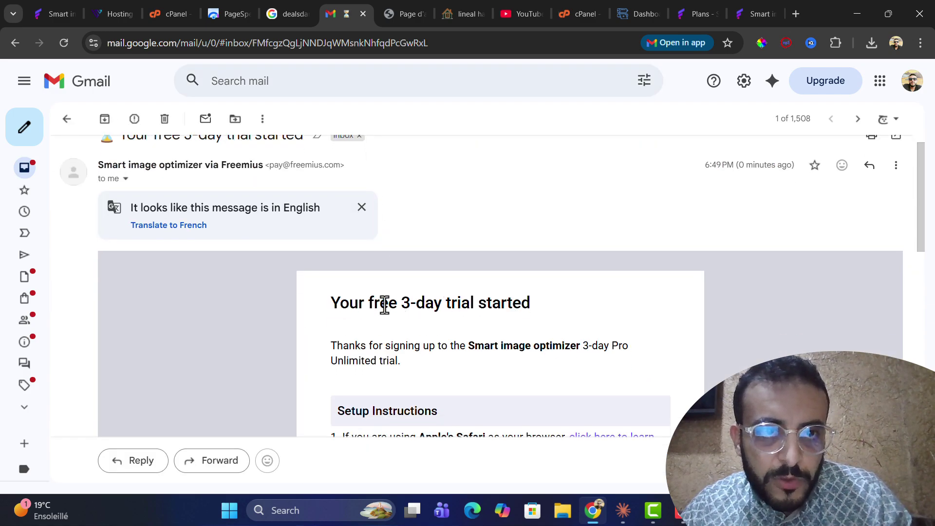
scroll(385, 304, "down", 2)
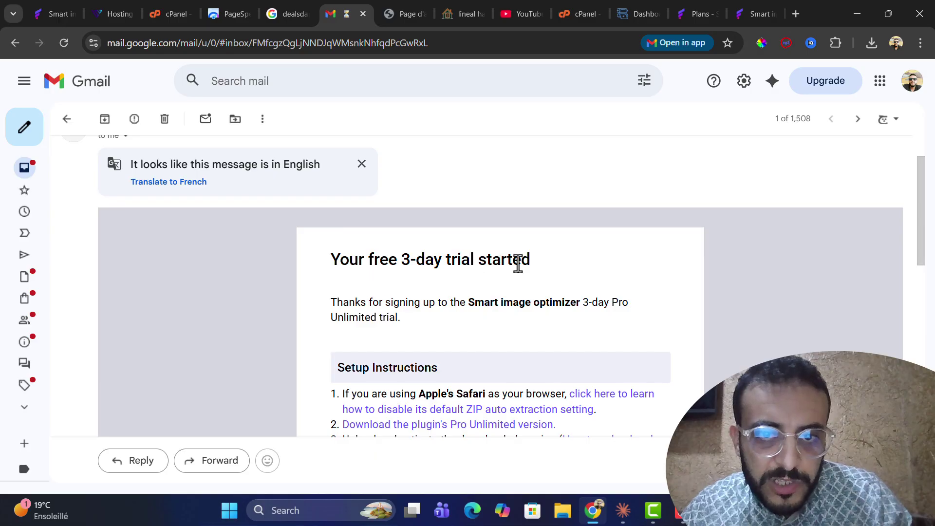
scroll(517, 263, "down", 6)
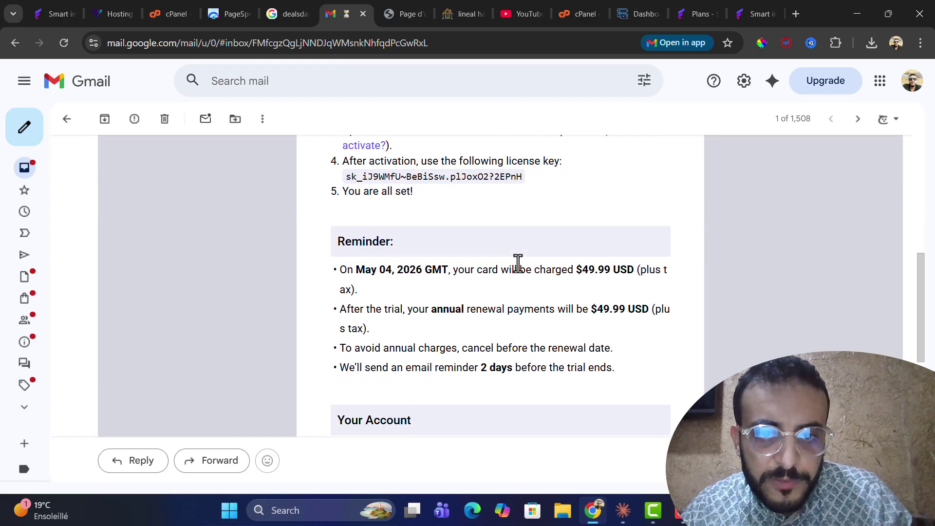
scroll(518, 263, "down", 5)
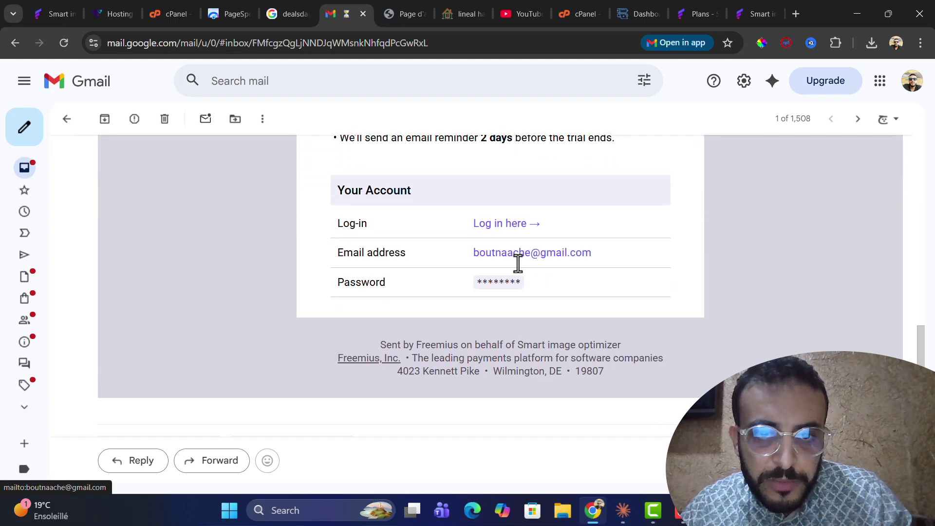
scroll(517, 263, "up", 9)
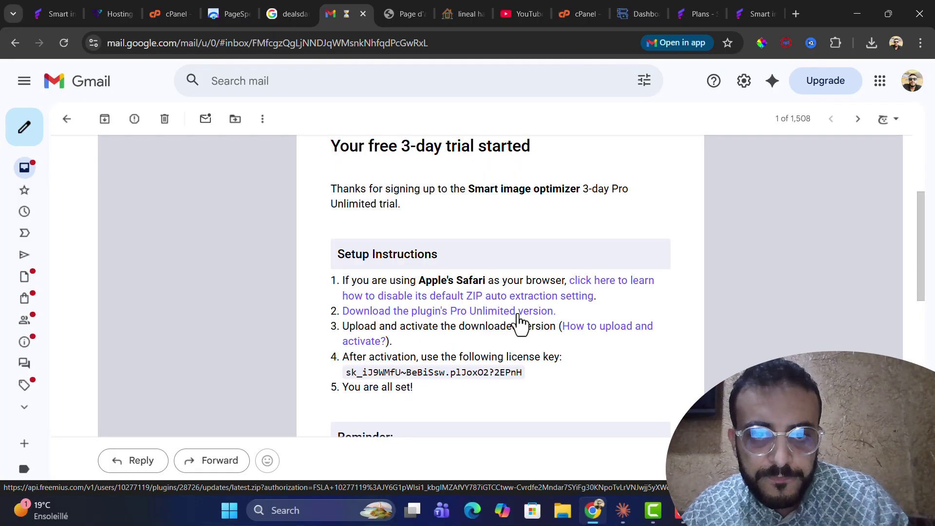
Download the plugin's Pro Unlimited version from the trial email, saving smart-image-optimizer-premium-latest.zip in the Desktop's pvc folder.
left_click(511, 319)
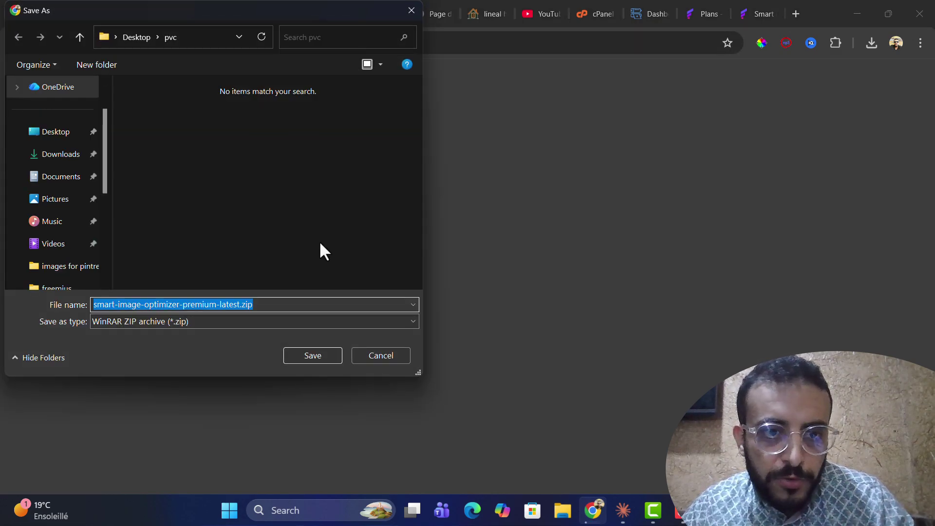
left_click(310, 355)
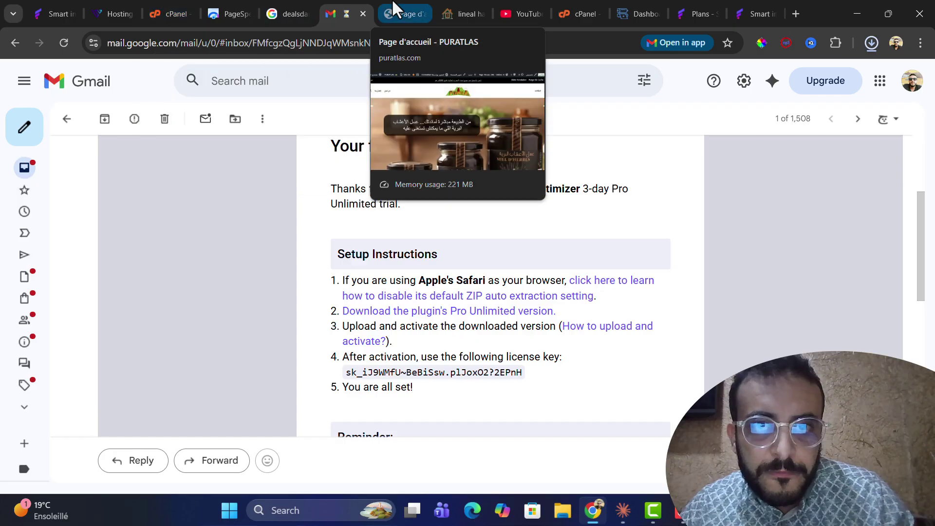
Go to the lineal-habitat.fr WordPress admin and open the form for uploading a new plugin.
left_click(462, 12)
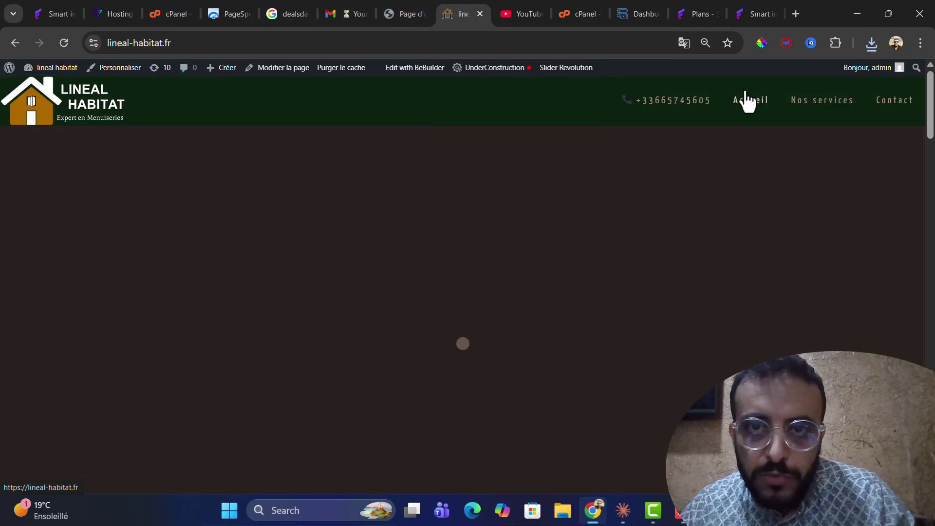
mouse_move(10, 69)
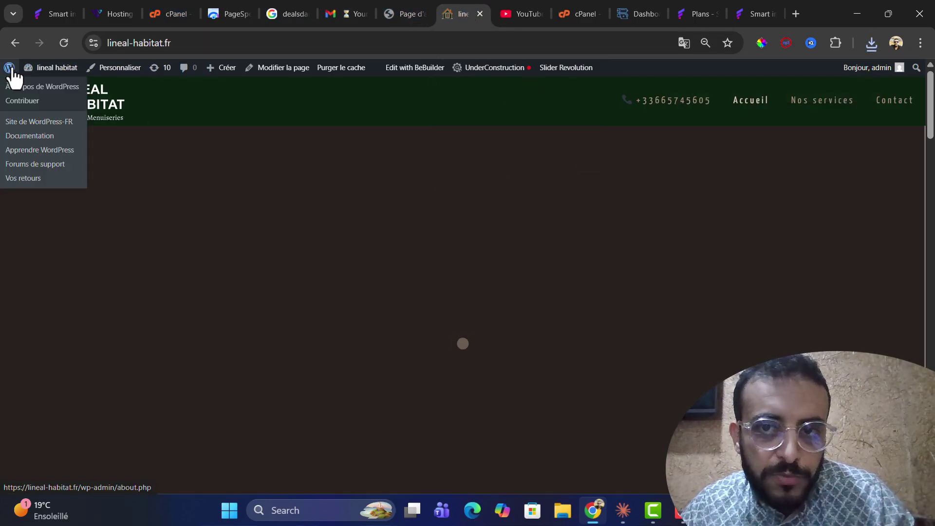
left_click(64, 43)
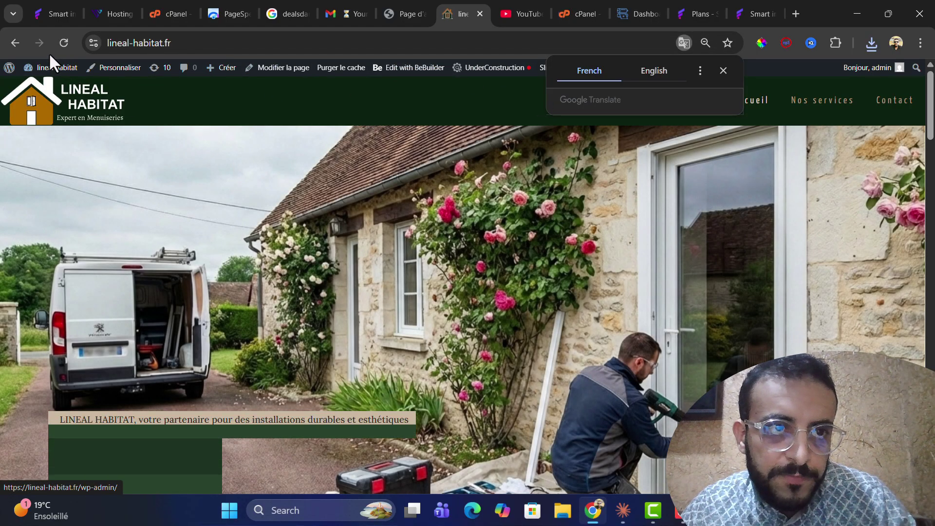
left_click(8, 77)
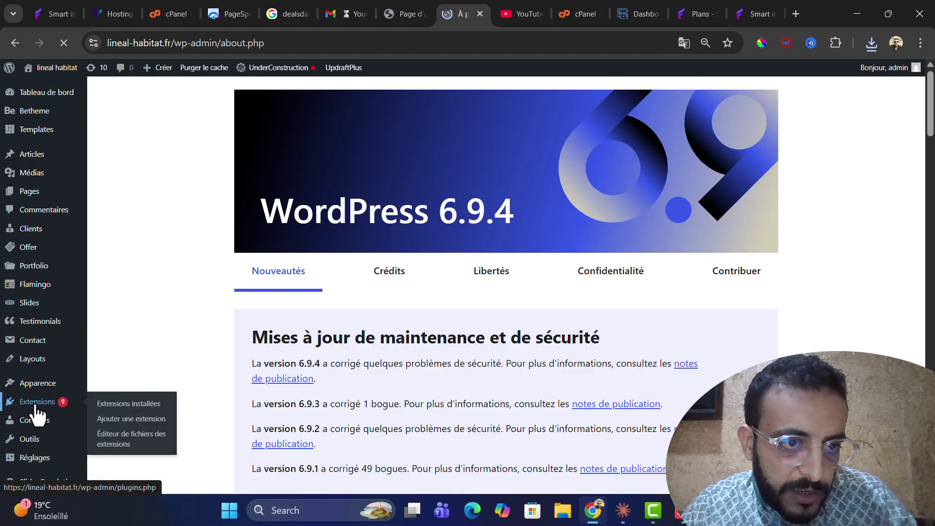
left_click(39, 407)
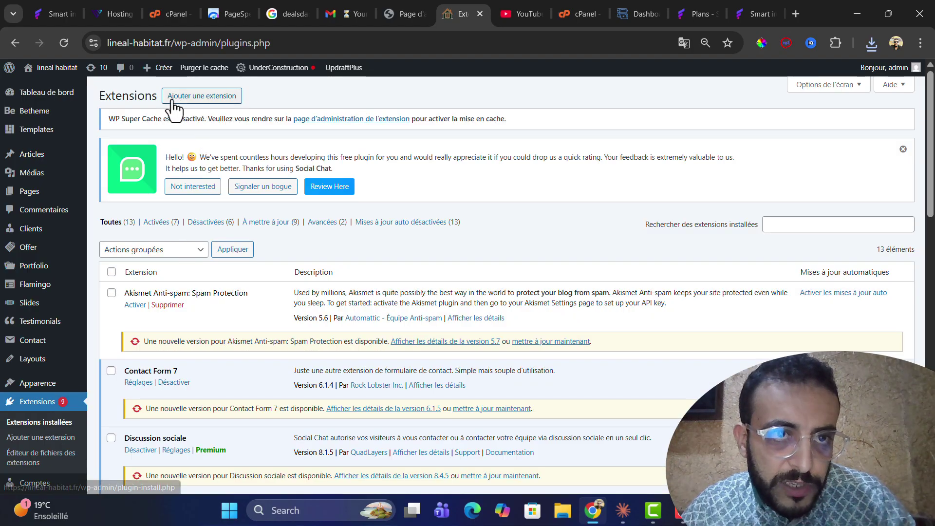
left_click(213, 104)
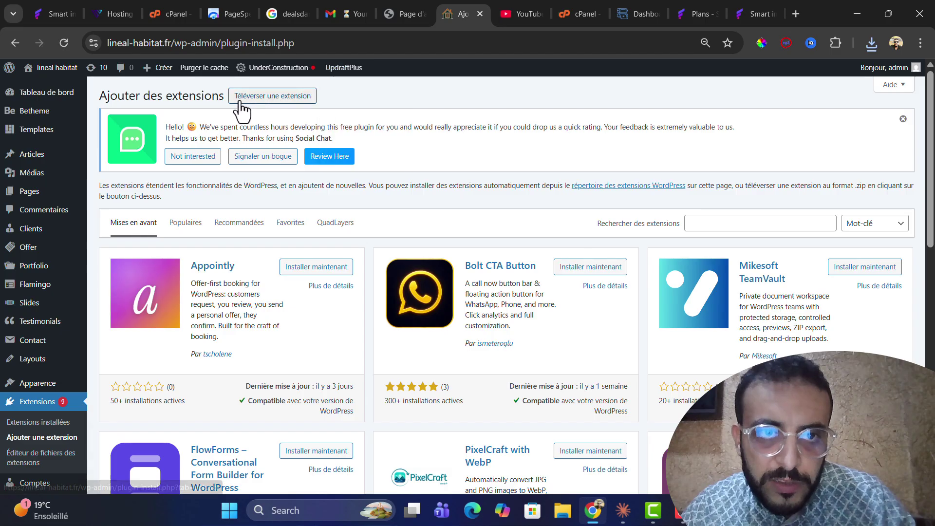
left_click(303, 96)
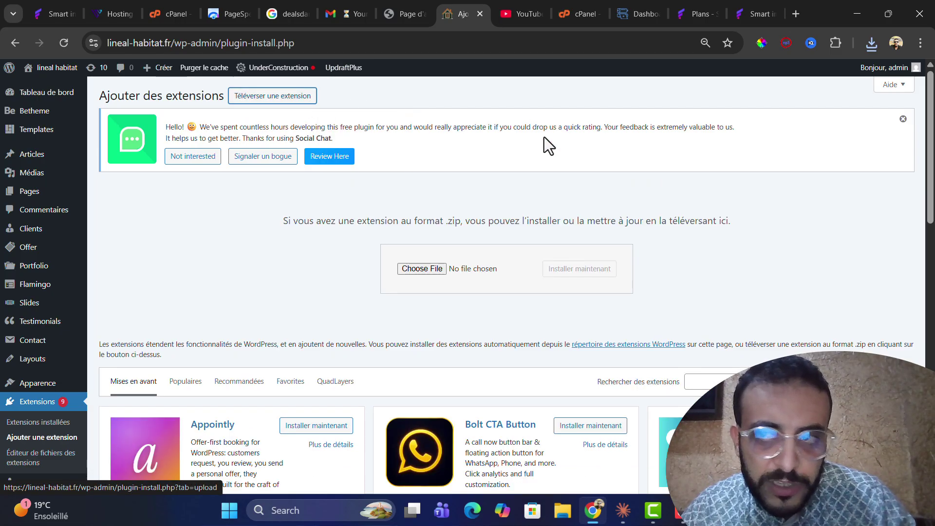
Upload smart-image-optimizer-premium-latest.zip from the Desktop's pvc folder and install it as a plugin.
left_click(422, 269)
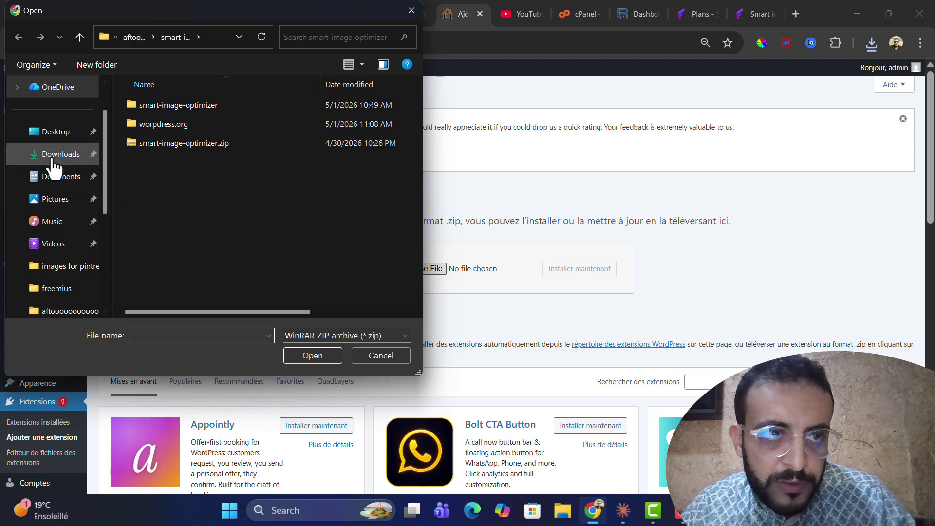
left_click(49, 132)
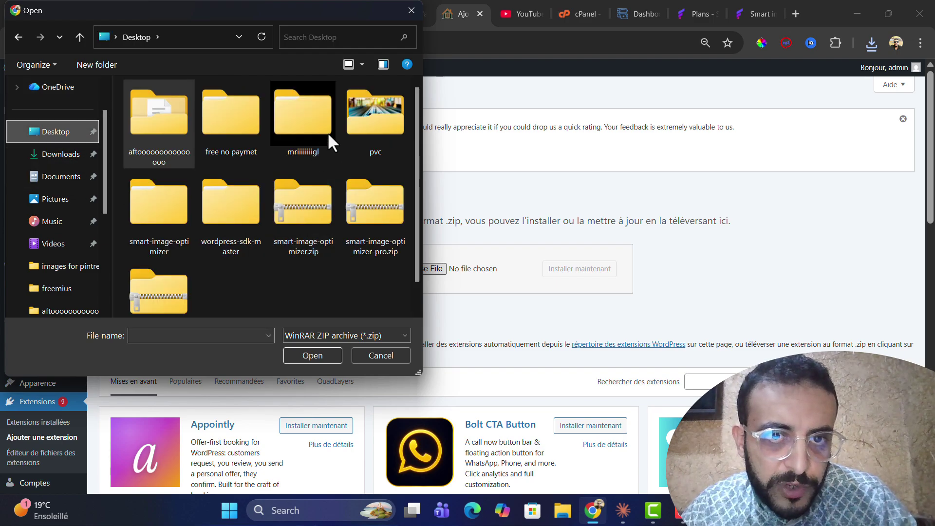
double_click(364, 111)
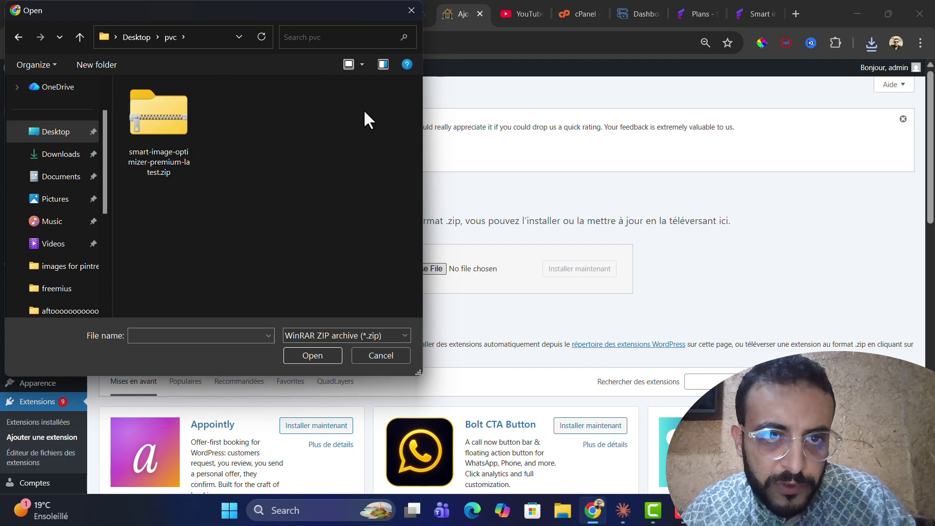
double_click(157, 144)
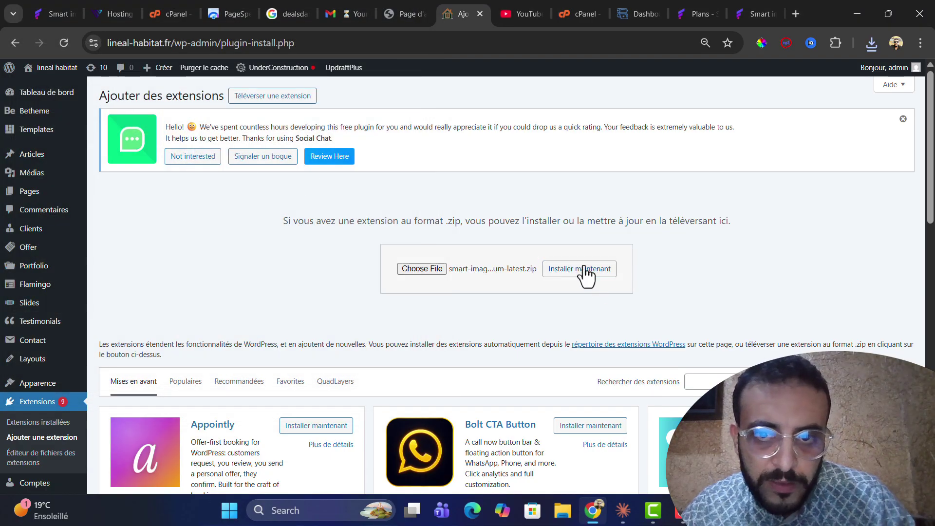
left_click(586, 276)
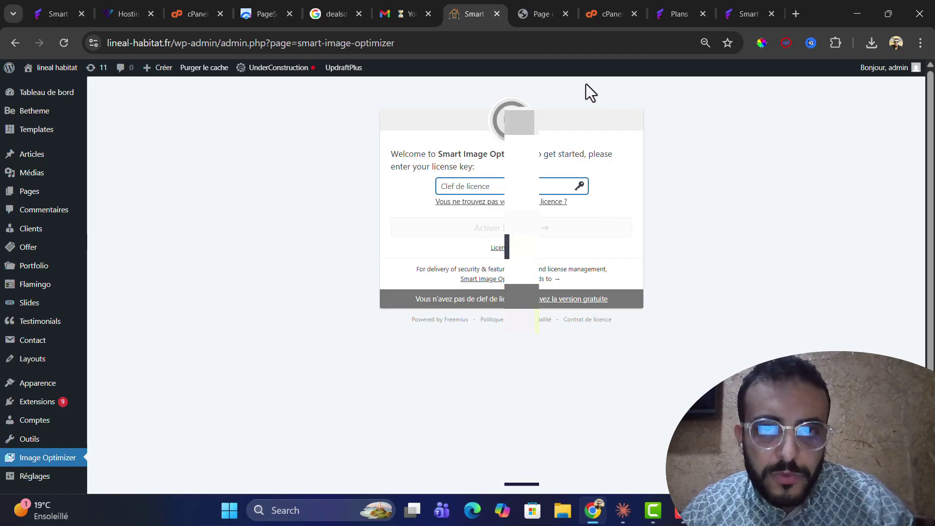
Copy the license key from the trial email into the Smart Image Optimizer license key field and activate the license.
left_click(401, 10)
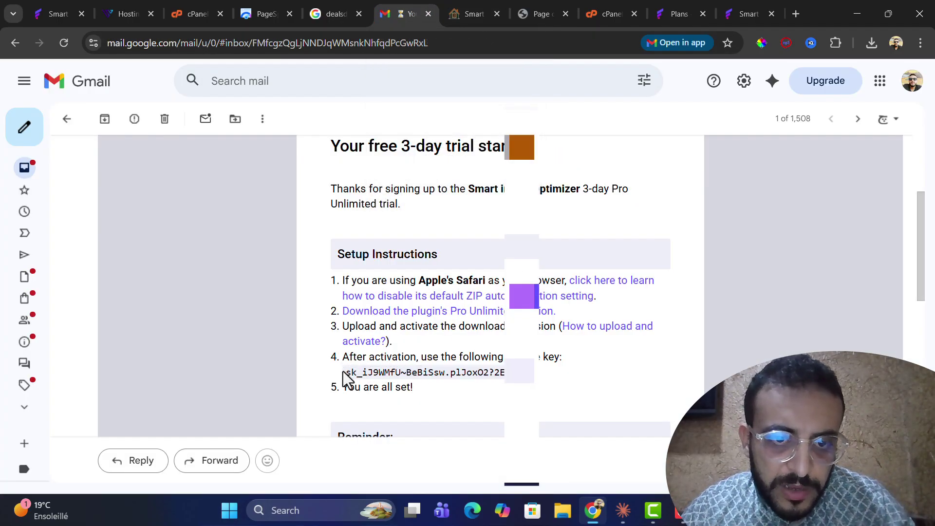
left_click_drag(346, 372, 520, 371)
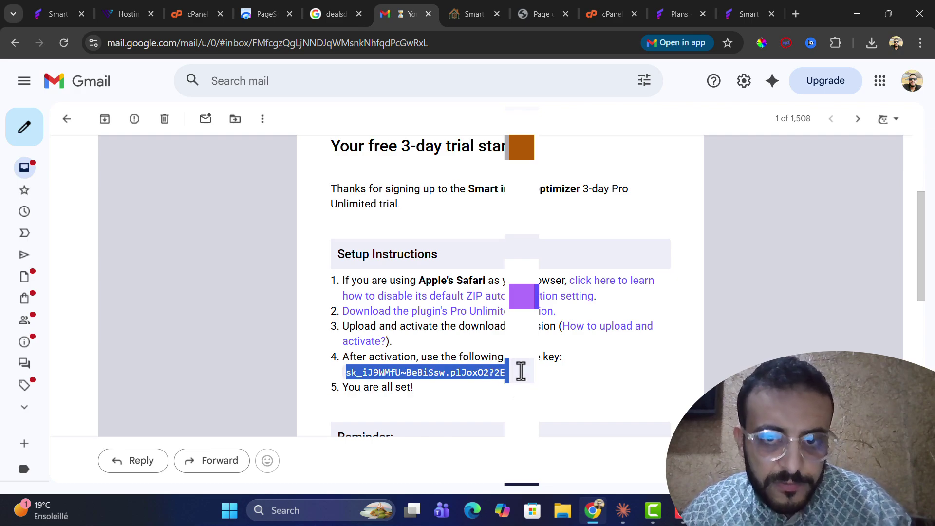
left_click(478, 15)
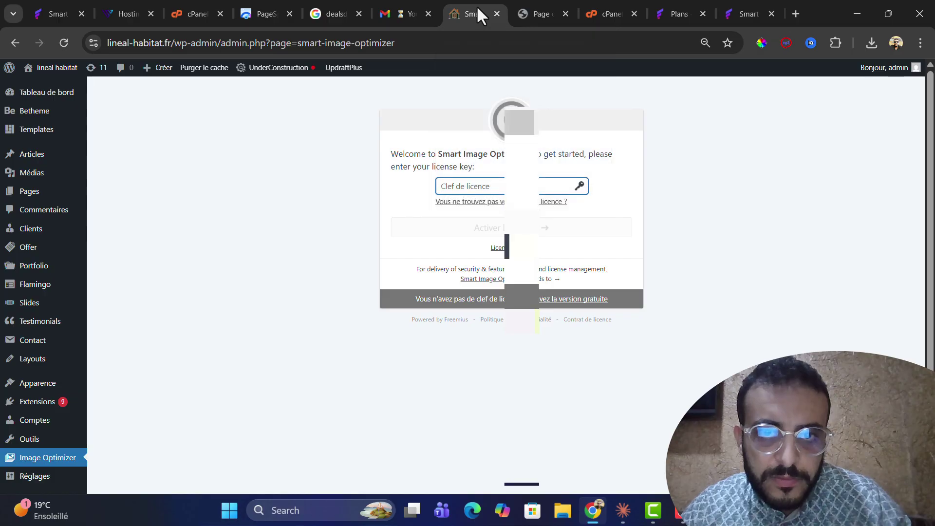
key("ctrl+v")
key("Return")
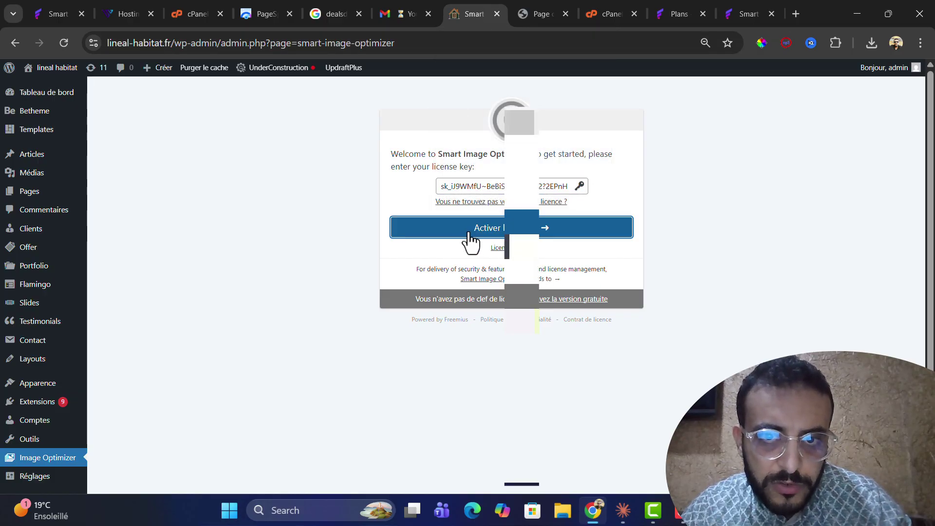
left_click(508, 230)
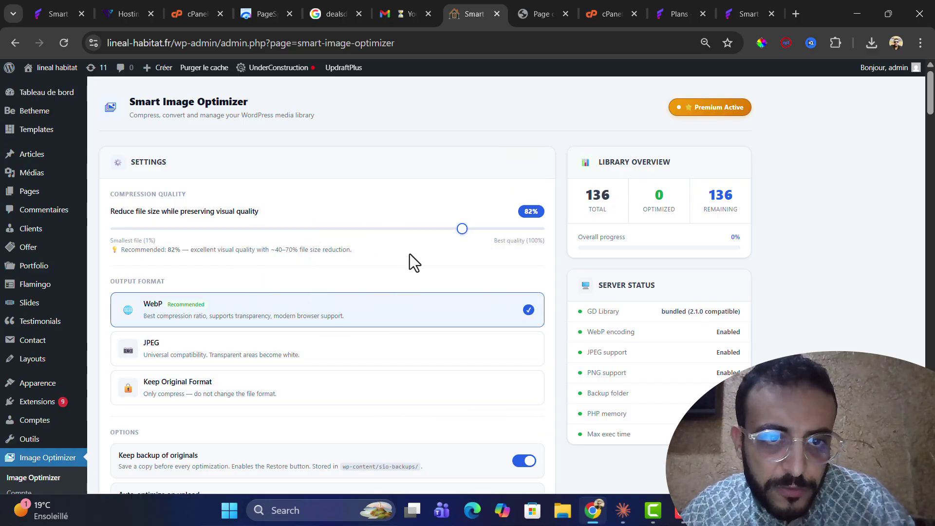
Check the plugin's compression quality and output format settings, and turn on Auto-optimize on upload.
scroll(393, 329, "down", 3)
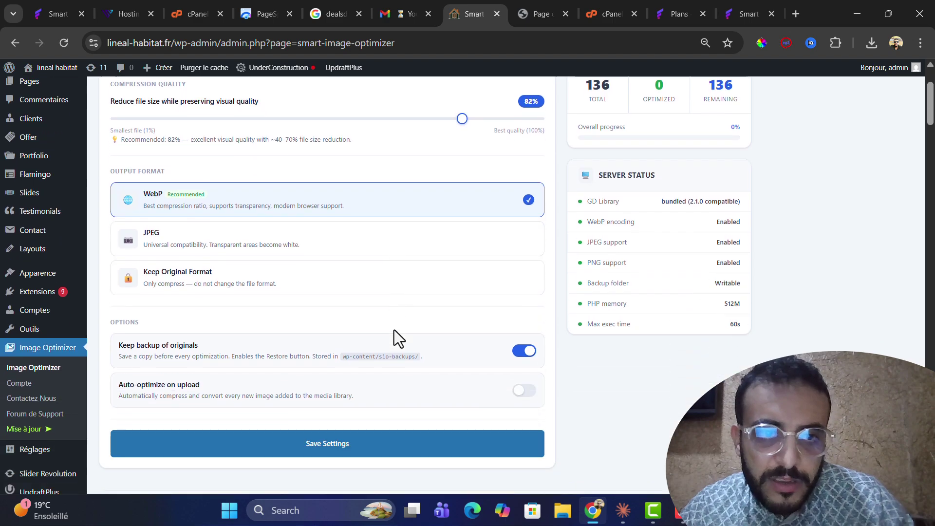
scroll(393, 329, "up", 2)
scroll(393, 329, "down", 2)
scroll(394, 329, "up", 1)
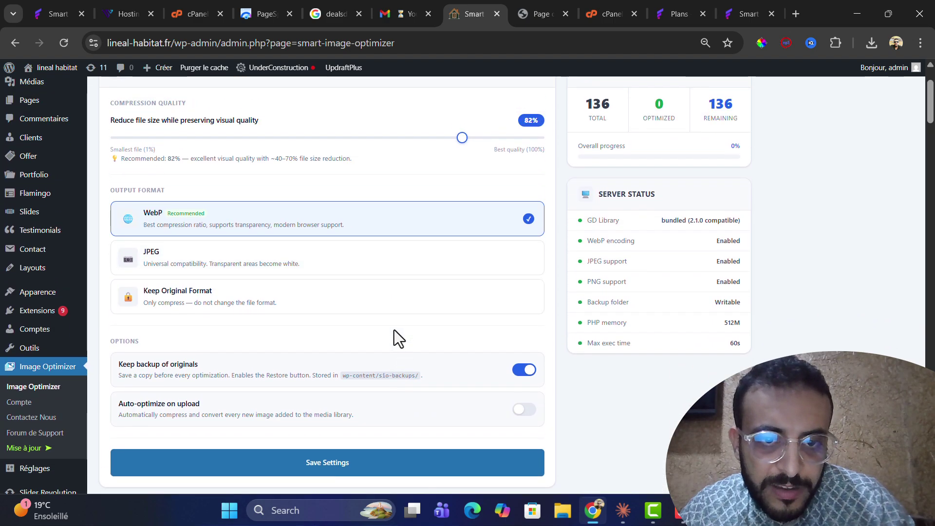
scroll(393, 329, "down", 1)
scroll(393, 329, "up", 1)
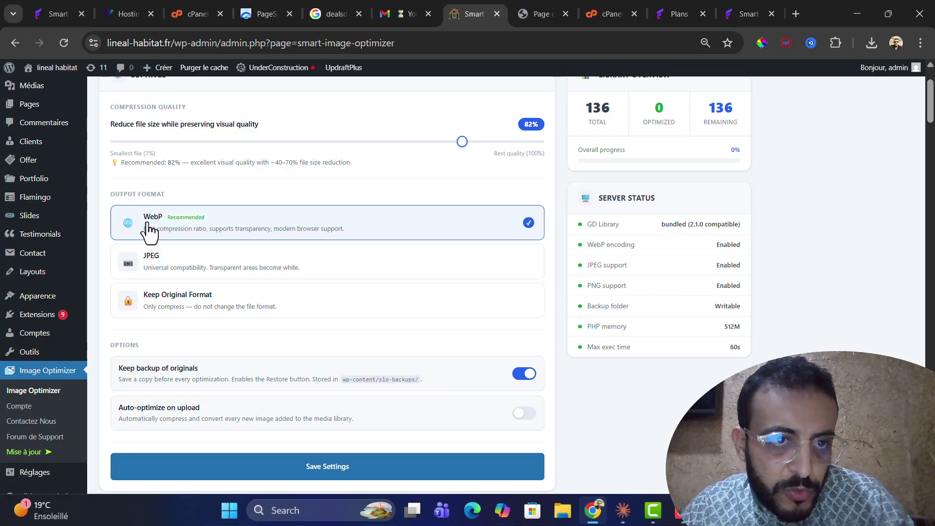
left_click_drag(145, 218, 169, 220)
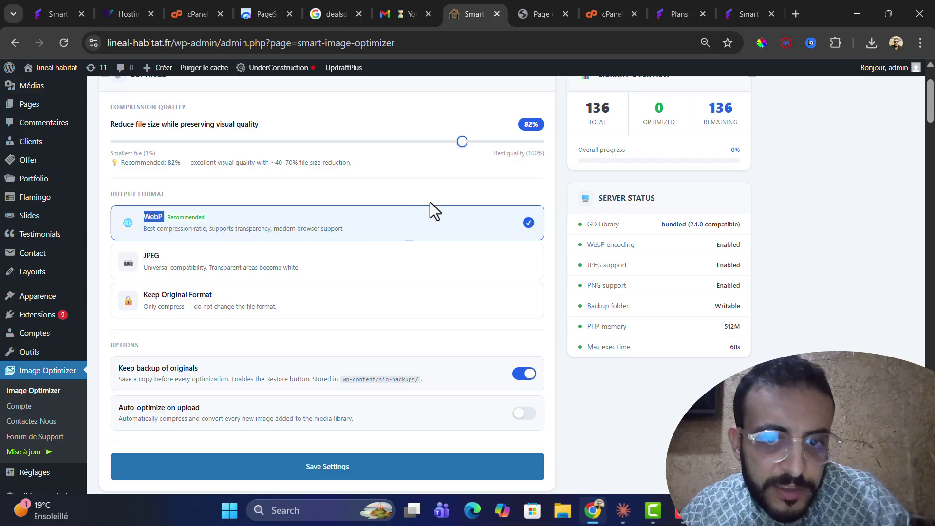
scroll(468, 282, "down", 2)
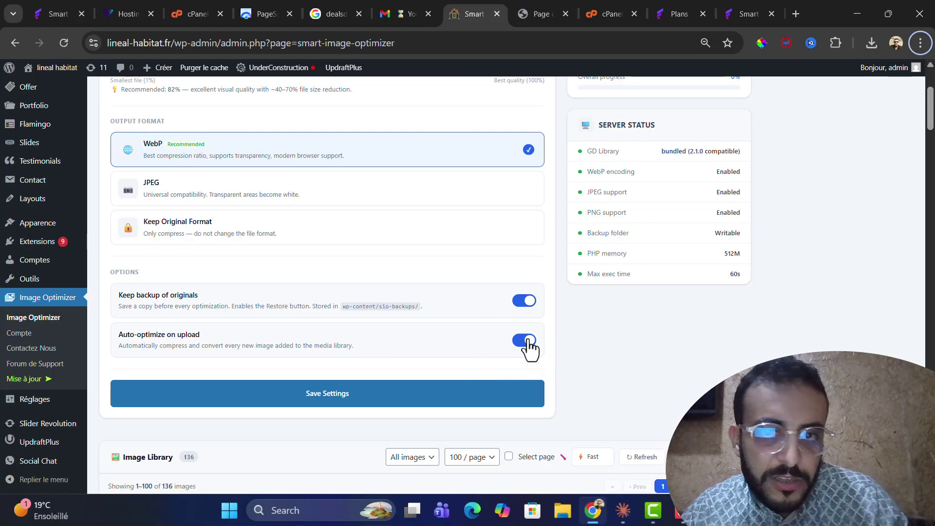
scroll(366, 296, "up", 1)
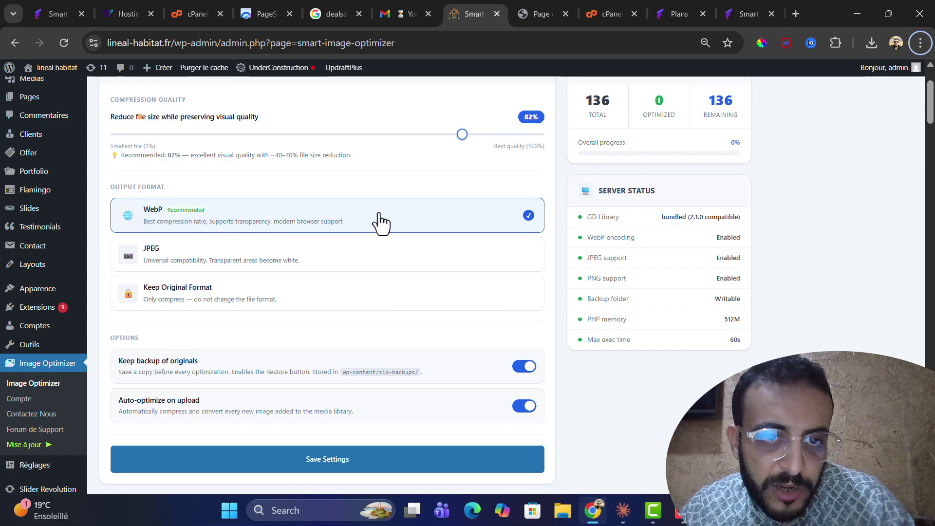
Look through the Image Library's file list, formats, sizes and statuses, and check the Library Overview.
scroll(381, 223, "down", 8)
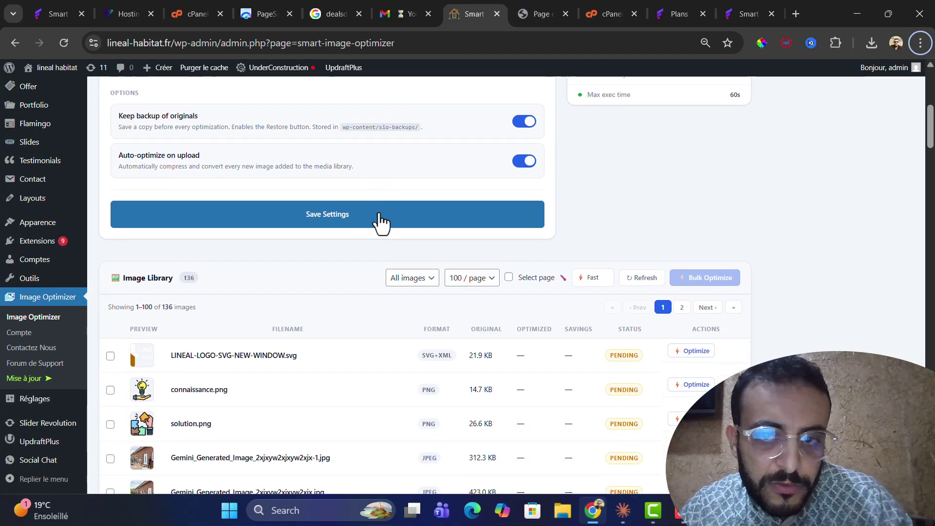
scroll(381, 223, "down", 1)
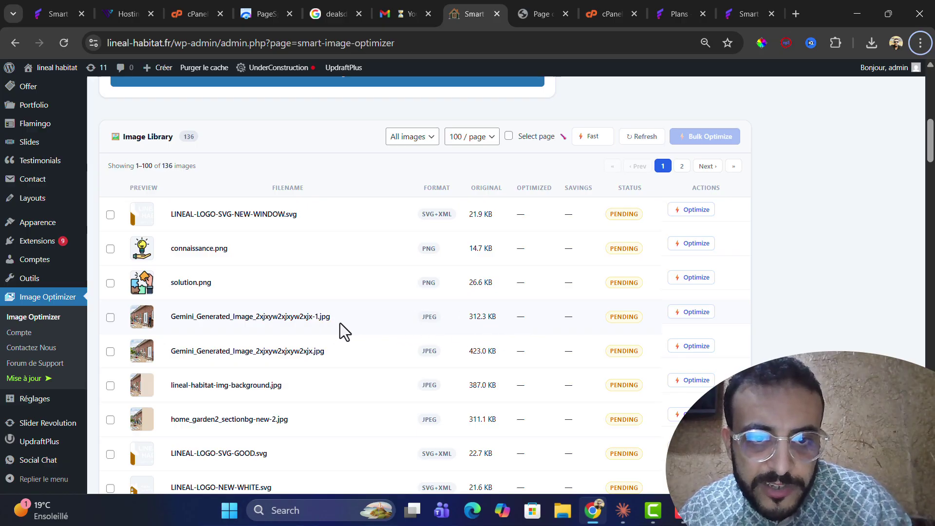
scroll(379, 183, "up", 1)
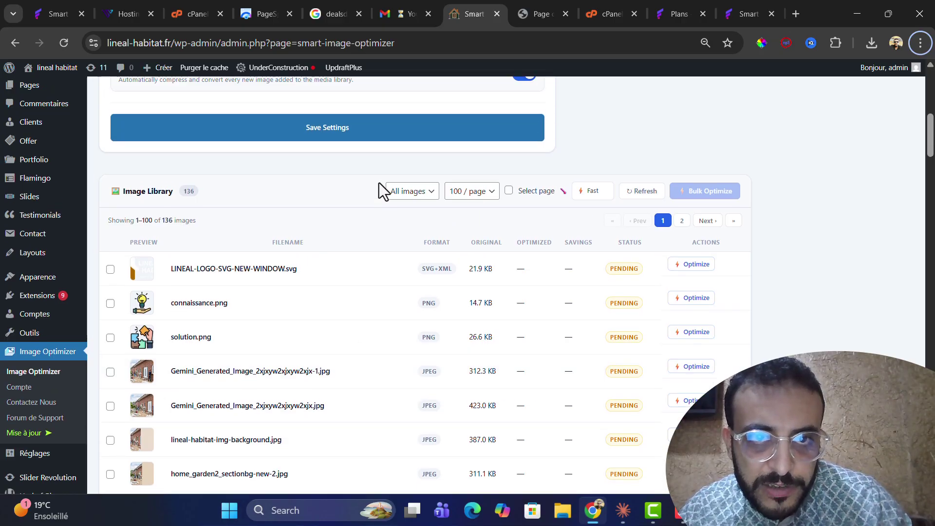
scroll(379, 182, "down", 2)
scroll(378, 183, "up", 4)
scroll(379, 182, "up", 5)
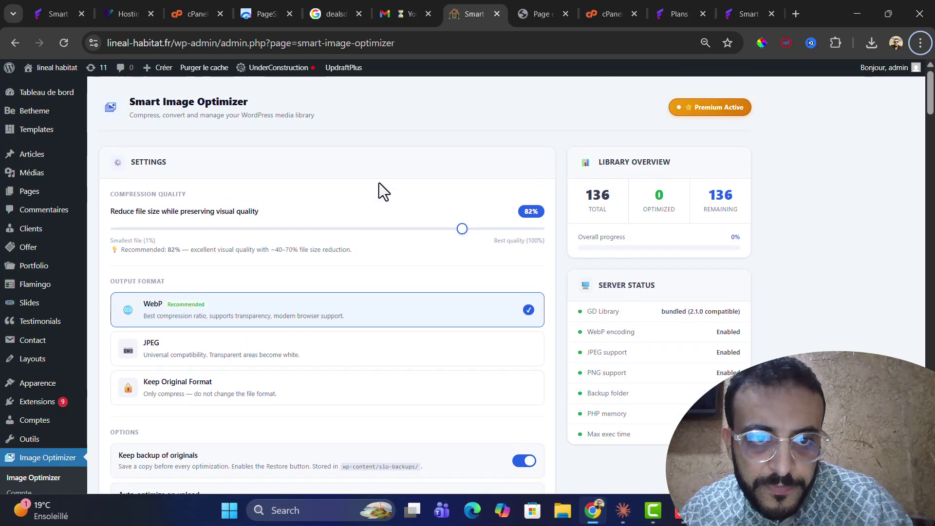
scroll(378, 182, "down", 2)
scroll(378, 182, "up", 2)
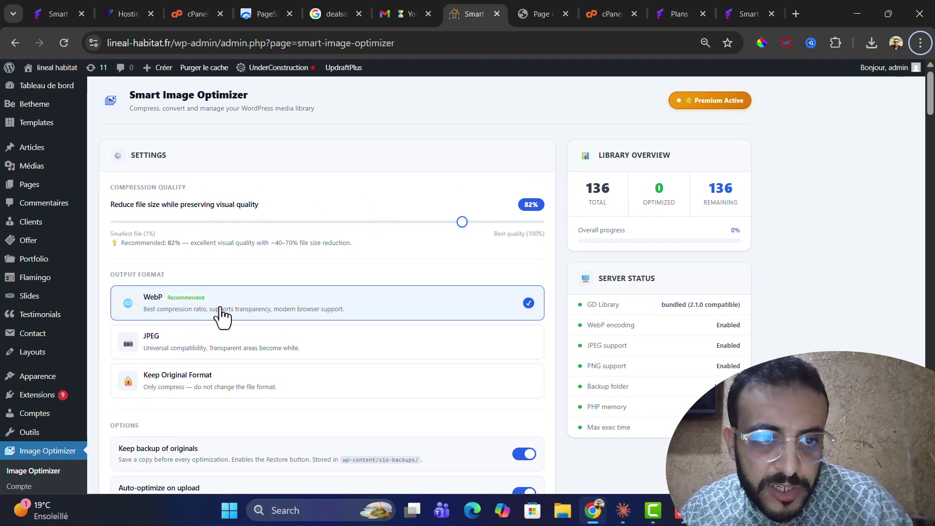
Save the optimizer settings with WebP output, 82% quality, backup of originals and automatic optimization on upload.
scroll(219, 315, "down", 3)
scroll(219, 315, "up", 2)
scroll(221, 315, "down", 1)
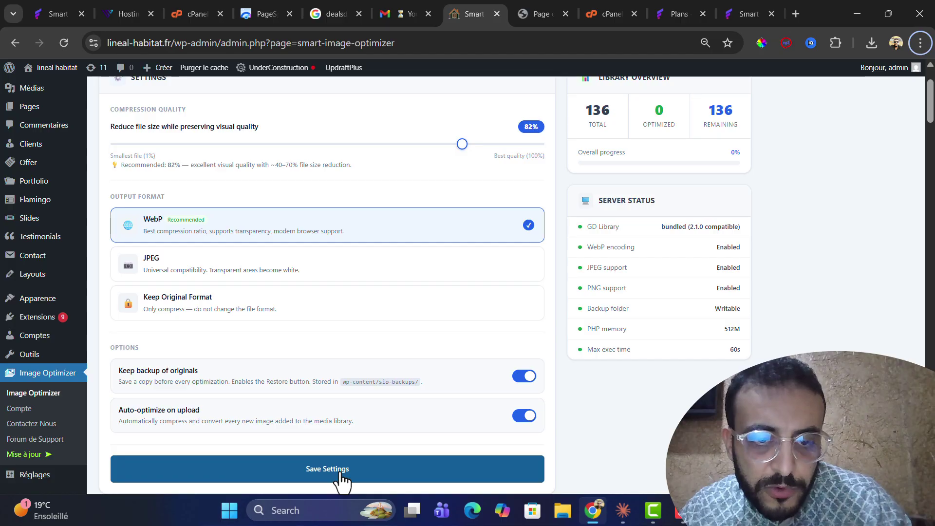
left_click(342, 480)
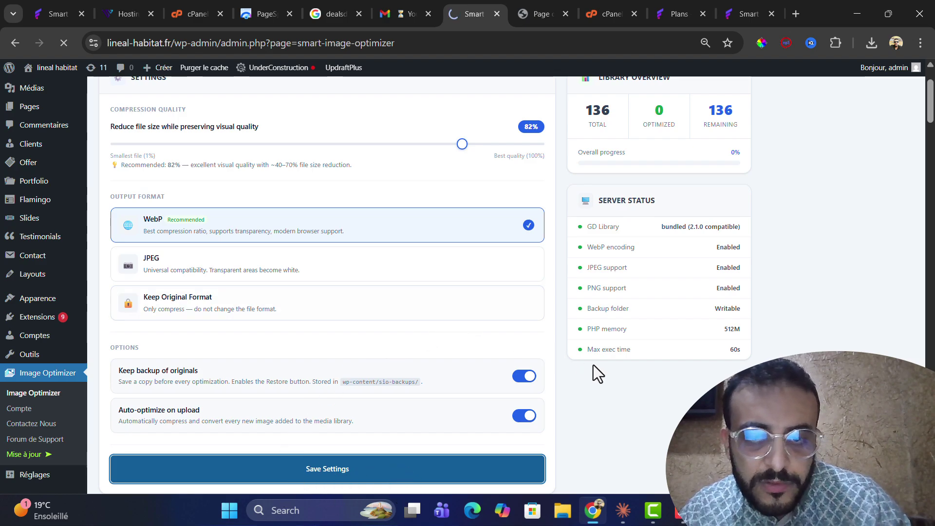
scroll(629, 422, "down", 1)
scroll(630, 421, "up", 2)
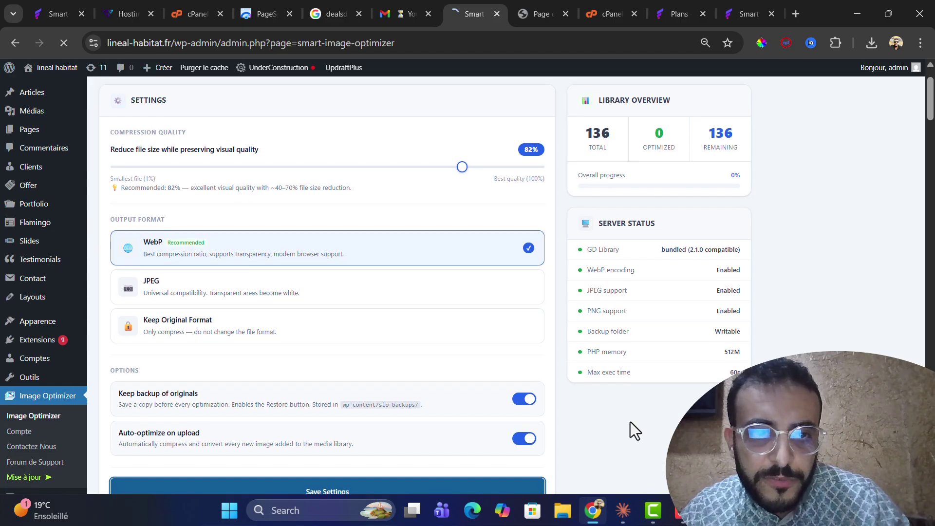
scroll(630, 421, "down", 1)
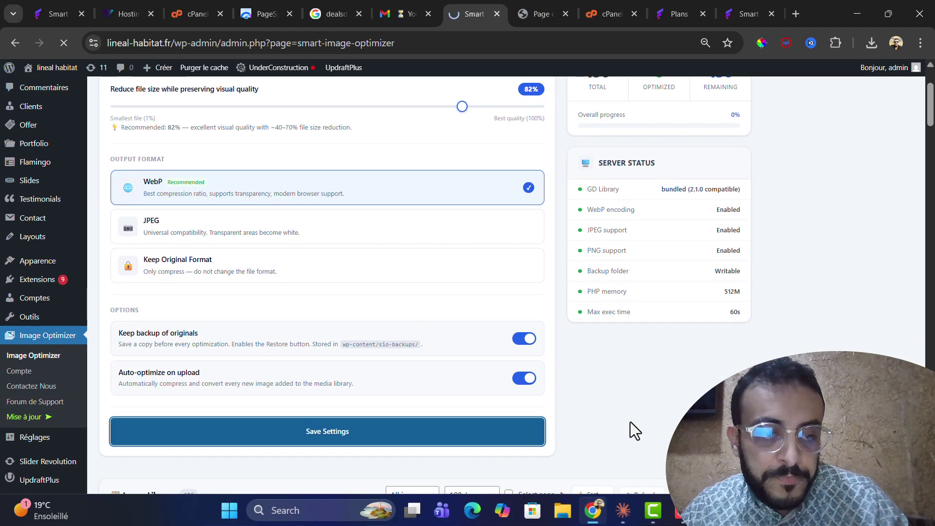
scroll(630, 422, "up", 1)
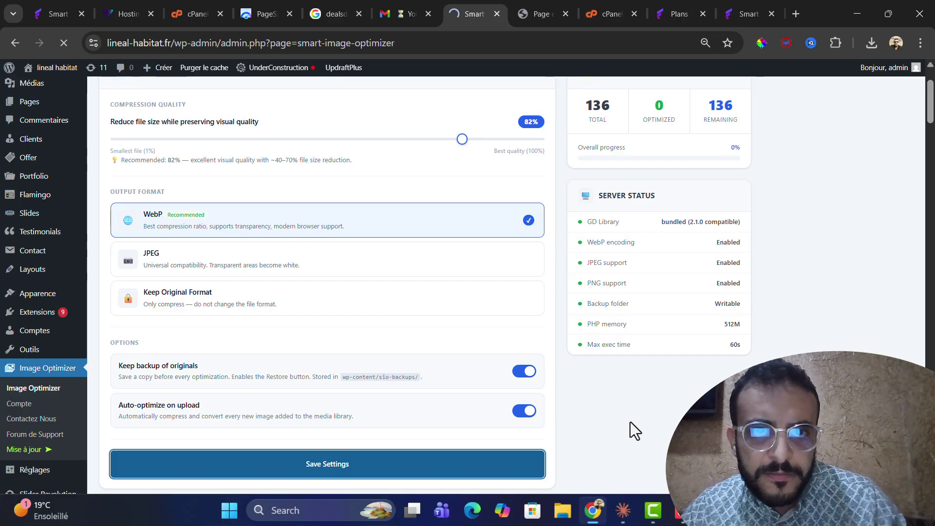
scroll(630, 422, "down", 2)
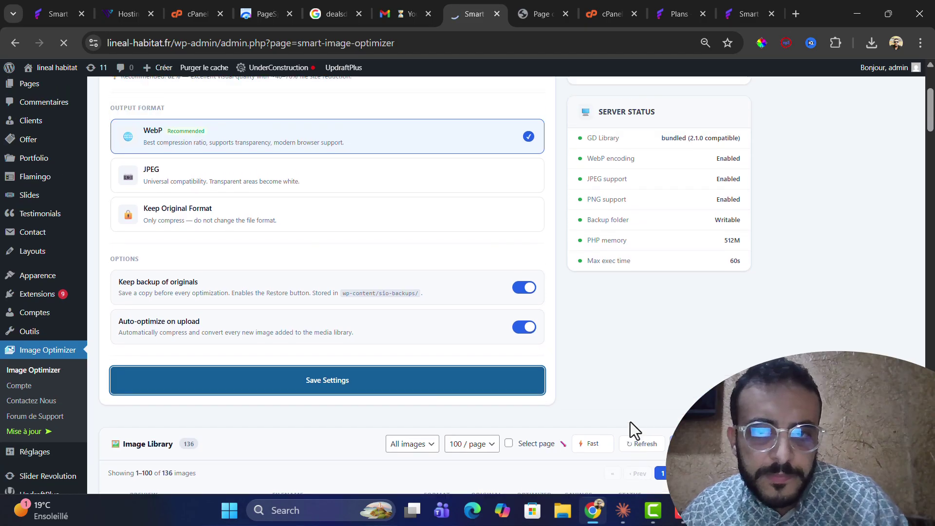
scroll(630, 422, "up", 4)
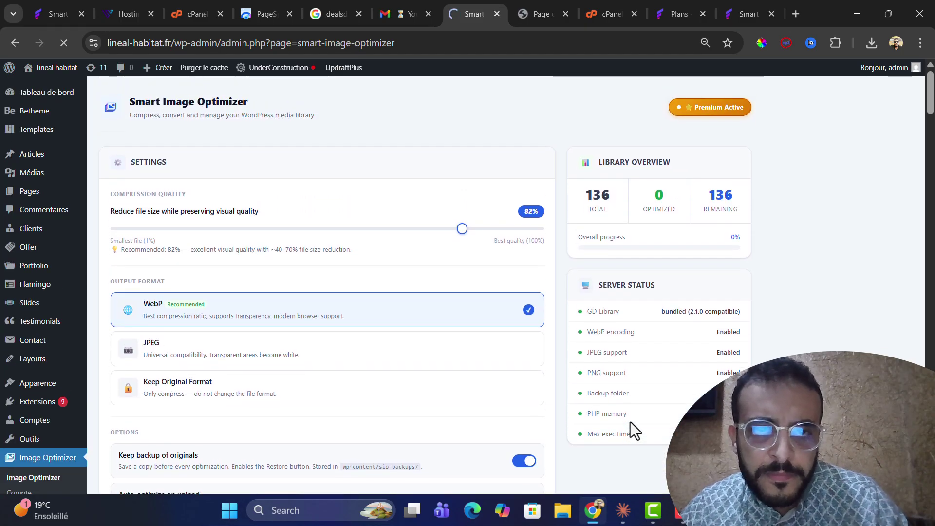
scroll(630, 421, "down", 3)
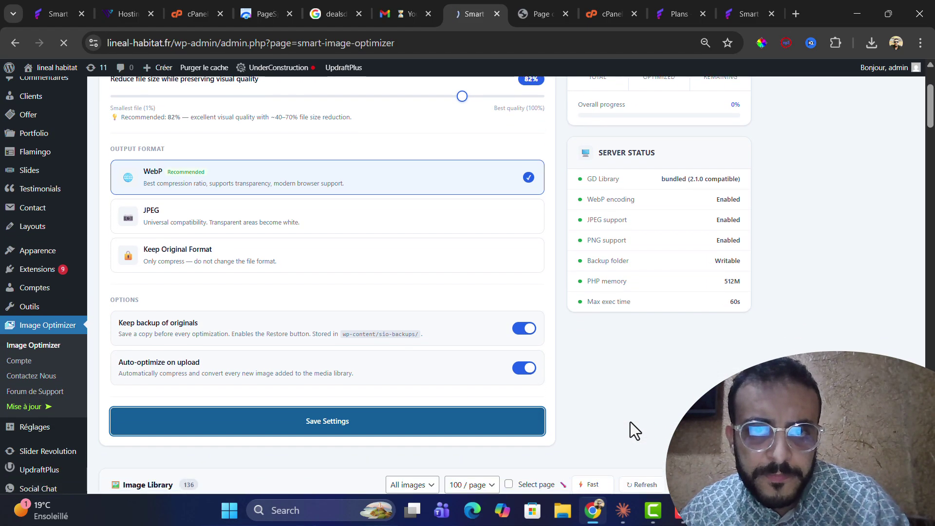
scroll(630, 421, "down", 1)
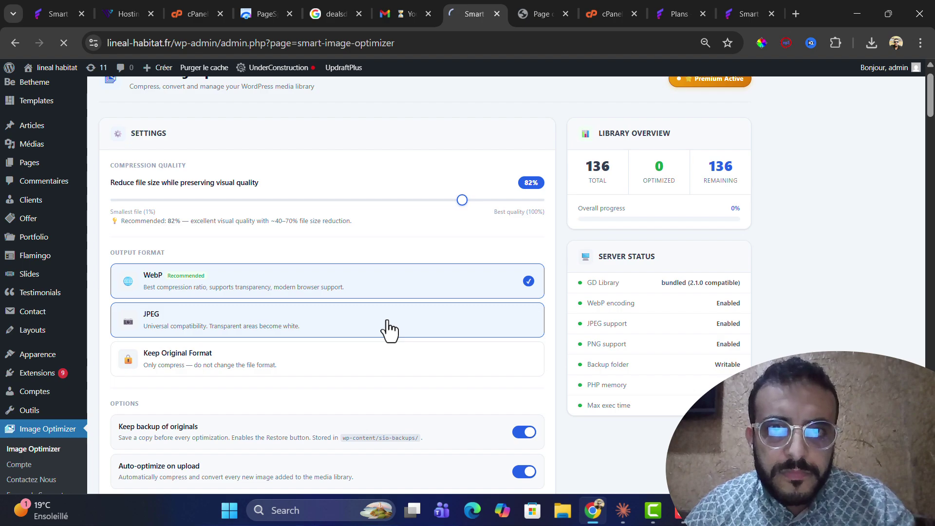
scroll(387, 328, "down", 3)
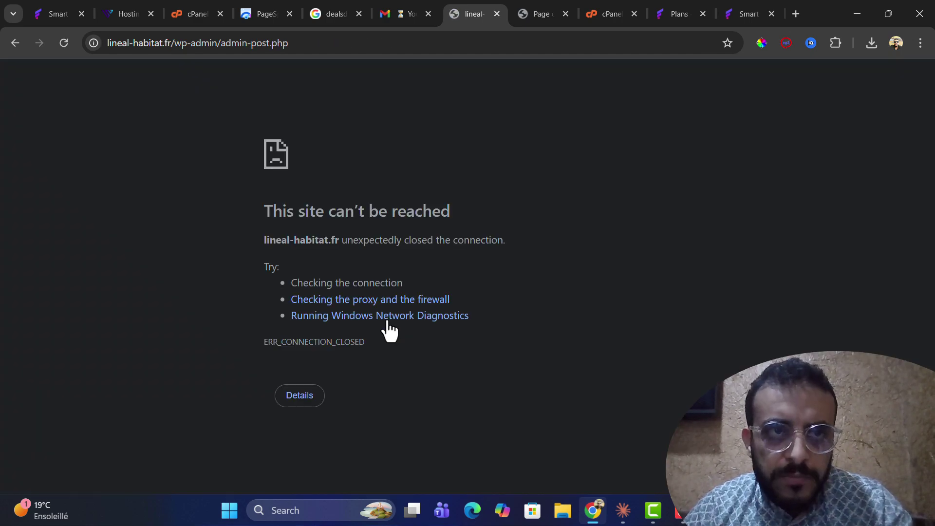
Reload the unreachable settings page, resubmitting the optimizer form, and close the four extra browser tabs after it.
left_click(62, 43)
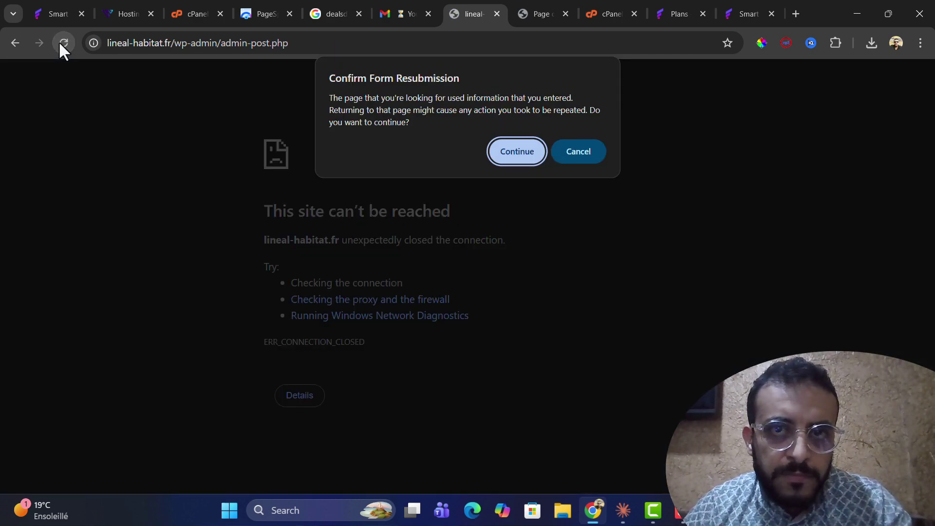
left_click(508, 158)
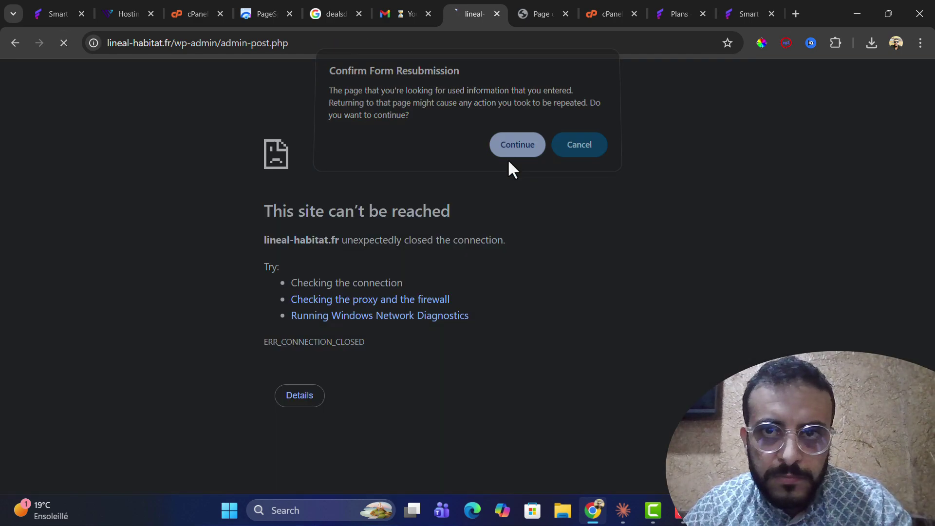
left_click(566, 14)
left_click(565, 14)
left_click(565, 14)
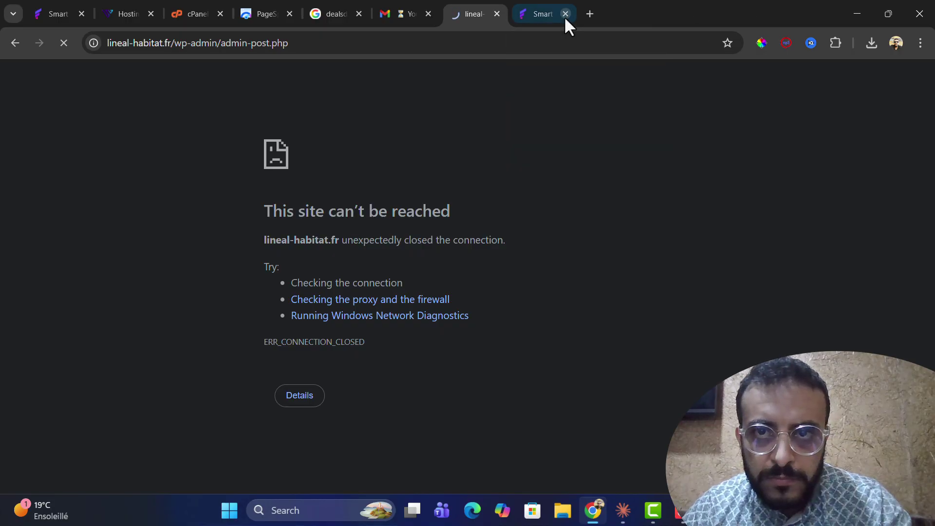
left_click(565, 14)
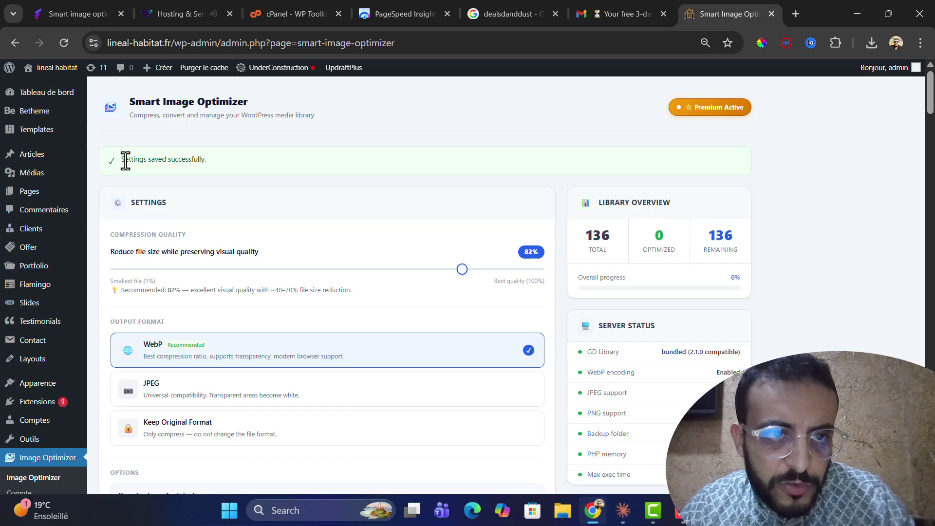
left_click_drag(121, 159, 261, 159)
Find Gemini_Generated_Image_ouxnlkouxnlkouxn.png in the Image Library and optimize only that image.
scroll(381, 323, "down", 10)
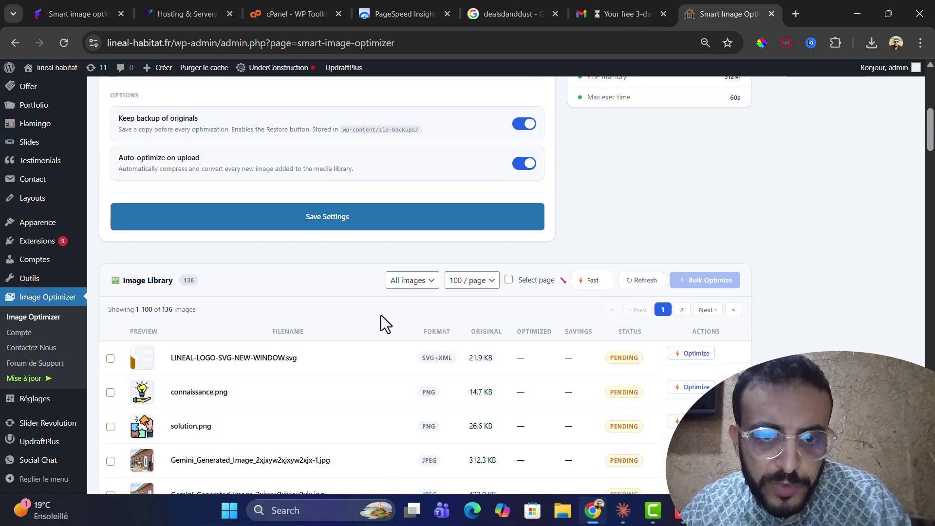
scroll(248, 324, "down", 7)
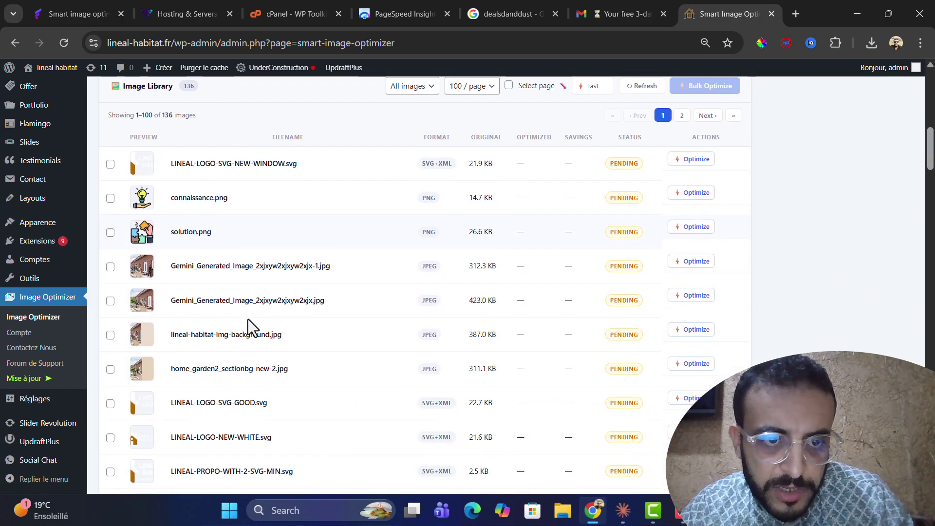
scroll(247, 319, "down", 20)
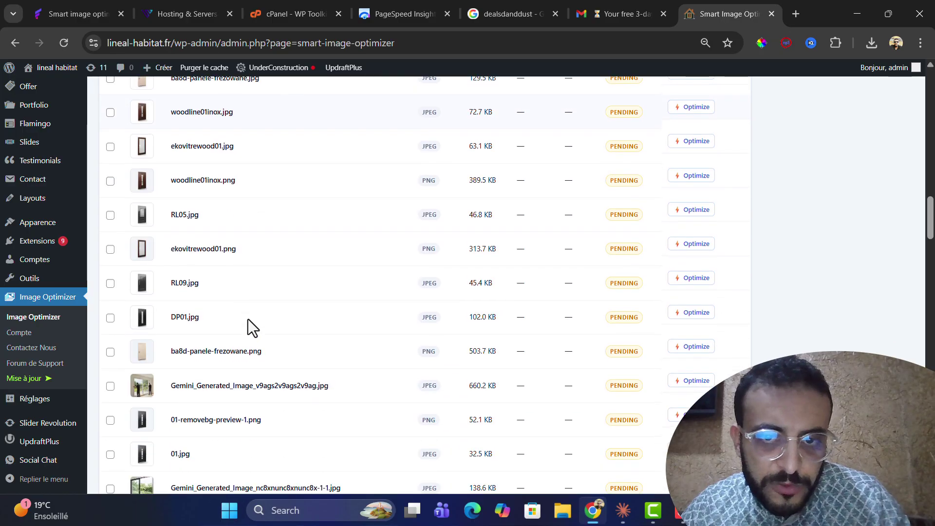
scroll(247, 319, "up", 9)
scroll(248, 319, "down", 4)
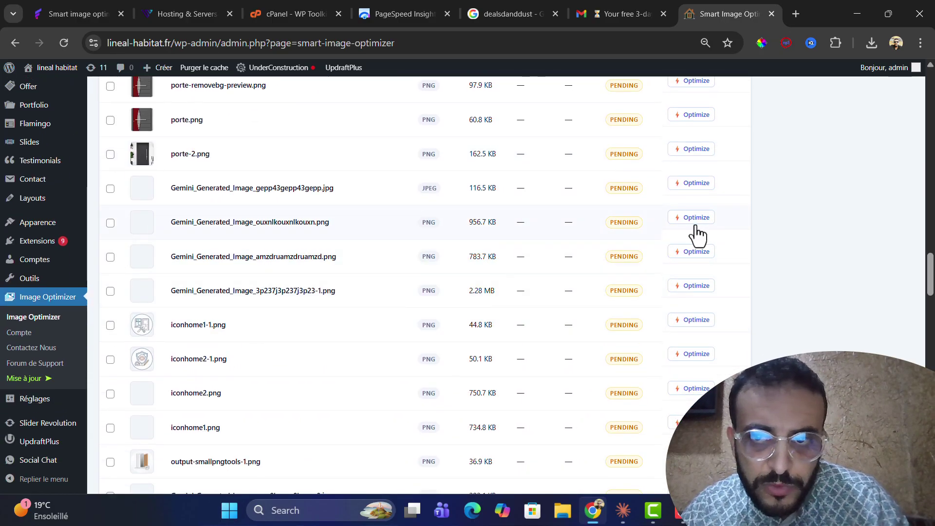
left_click(694, 223)
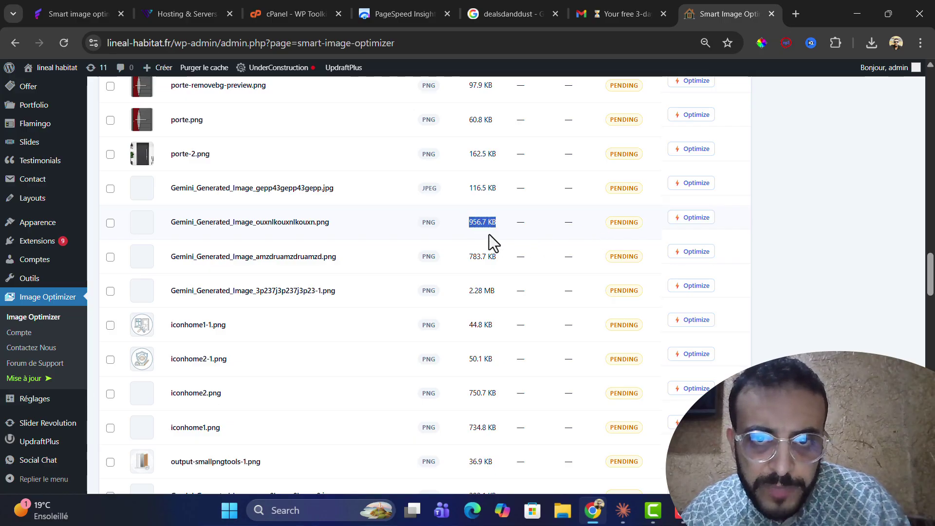
left_click_drag(493, 223, 507, 224)
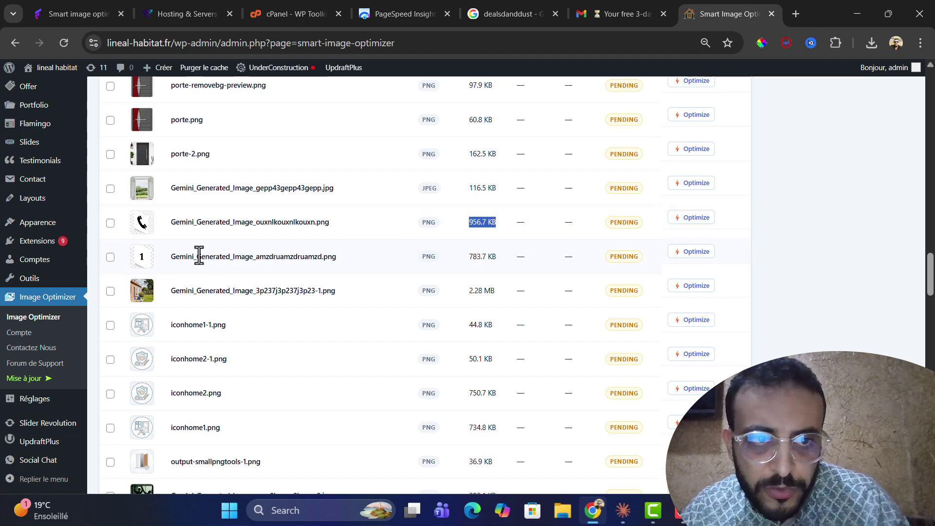
double_click(178, 224)
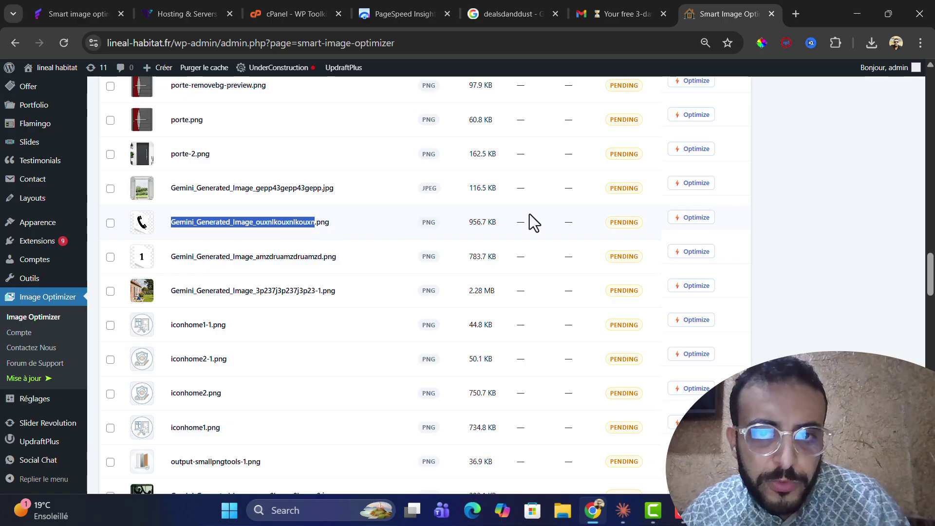
left_click(700, 220)
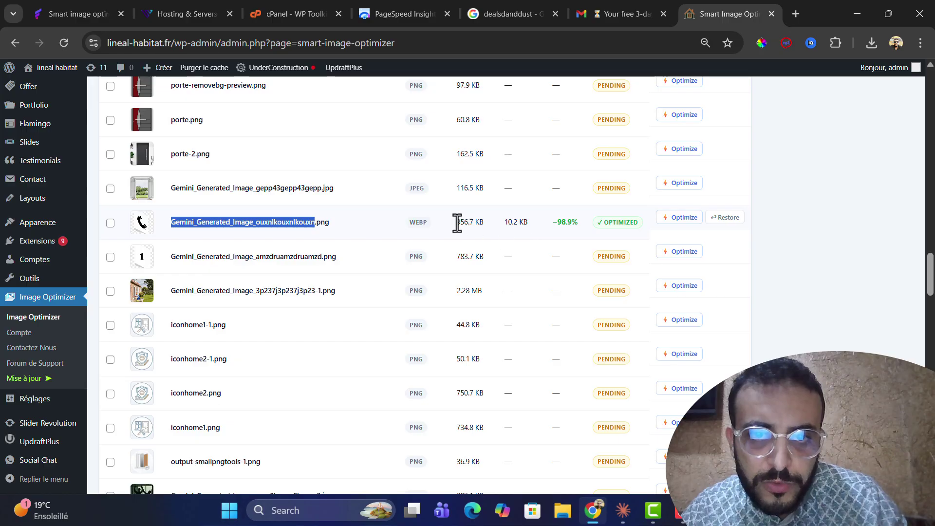
Compare the original and optimized file sizes of Gemini_Generated_Image_ouxnlkouxnlkouxn.png.
left_click_drag(457, 223, 489, 223)
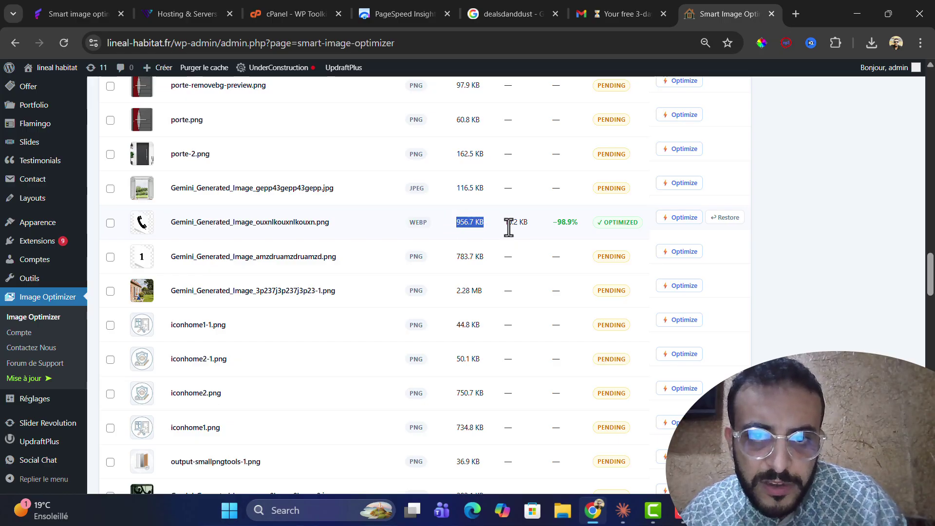
left_click_drag(508, 223, 532, 224)
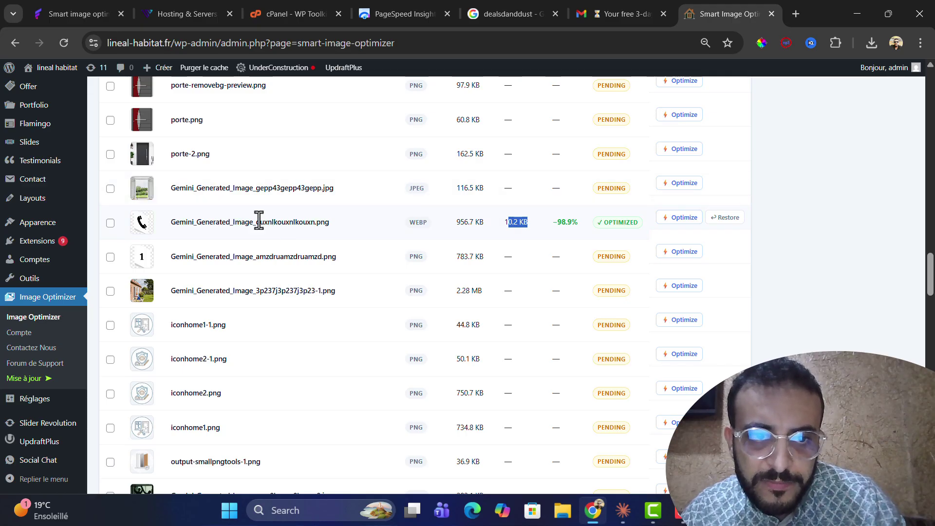
left_click(544, 221)
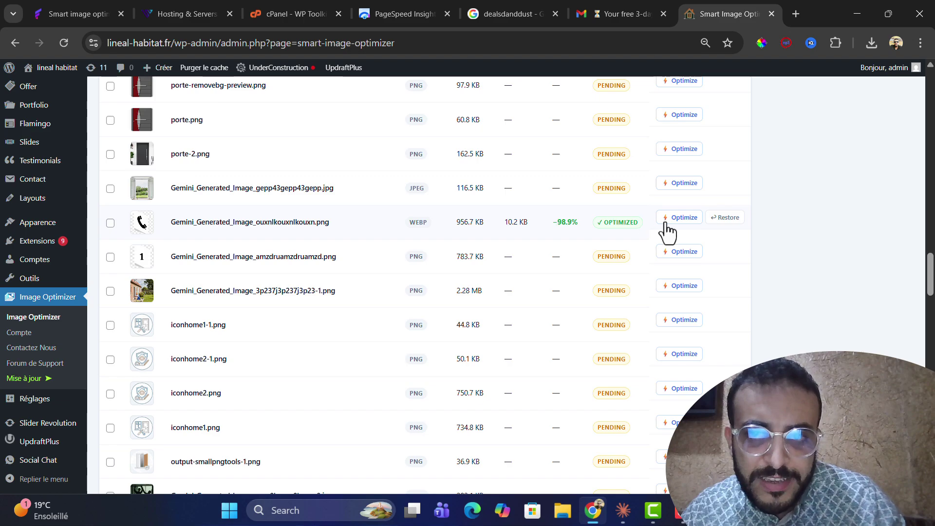
Optimize ekookna-coulisse-removebg-preview.png in the Image Library and check its savings.
scroll(680, 221, "up", 1)
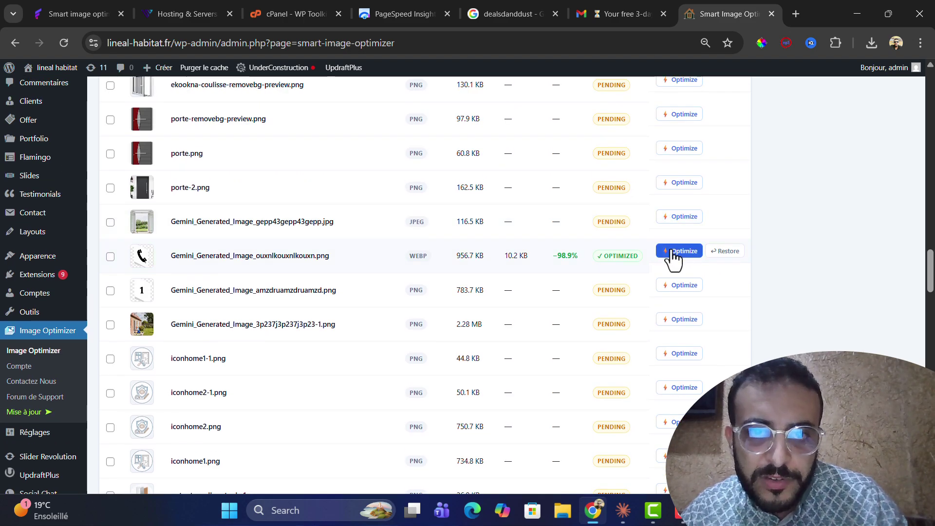
scroll(674, 259, "up", 3)
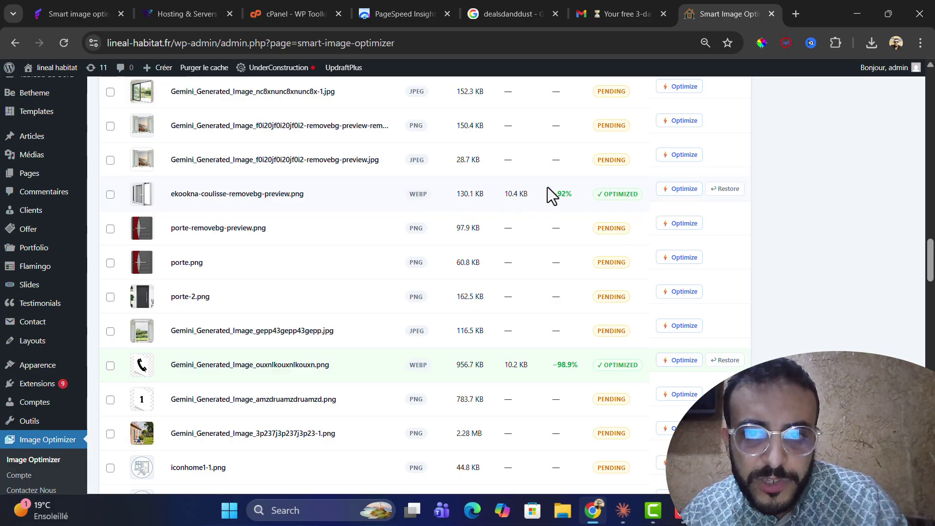
scroll(801, 202, "up", 2)
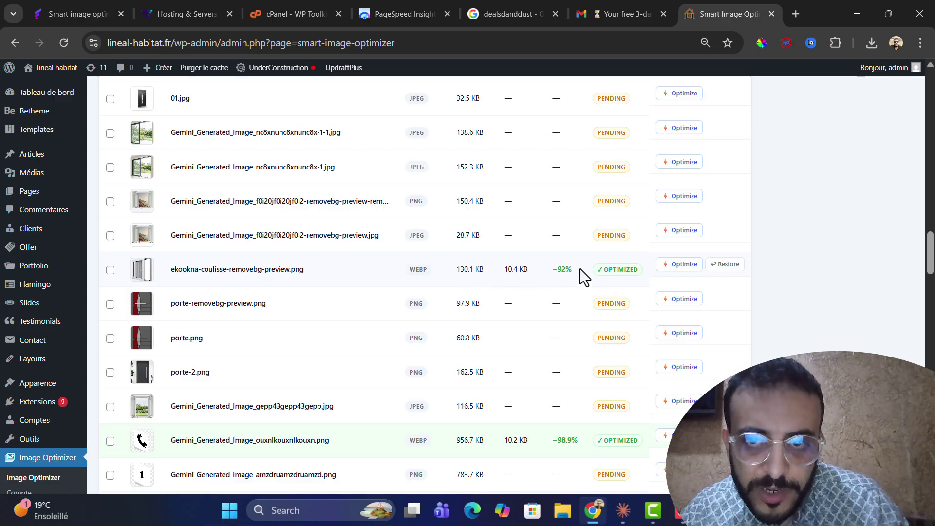
Restore the originals of ekookna-coulisse-removebg-preview.png and Gemini_Generated_Image_ouxnlkouxnlkouxn.png in the Image Library.
scroll(586, 268, "up", 15)
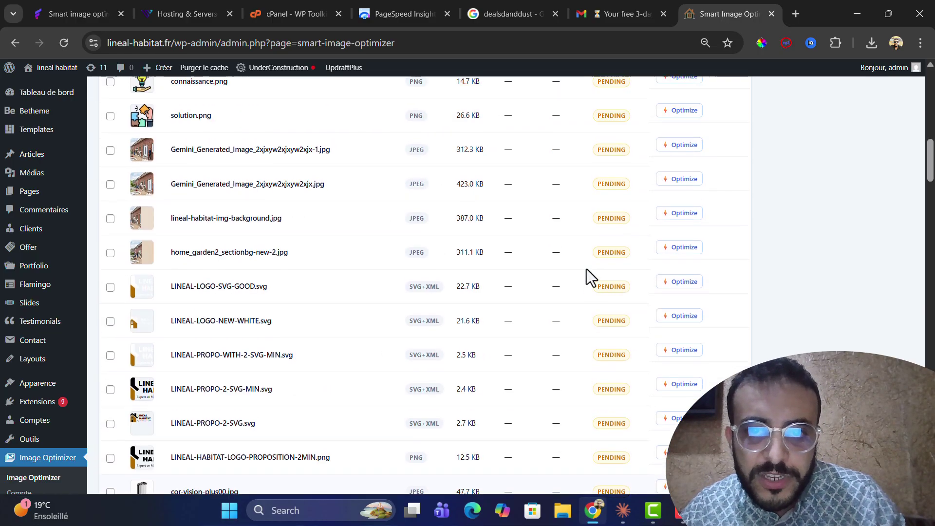
scroll(586, 269, "up", 5)
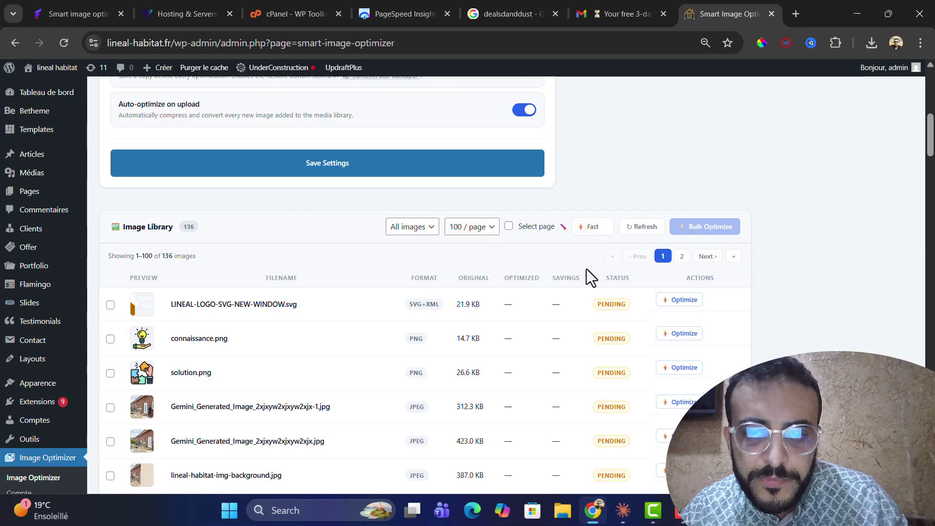
scroll(586, 269, "down", 12)
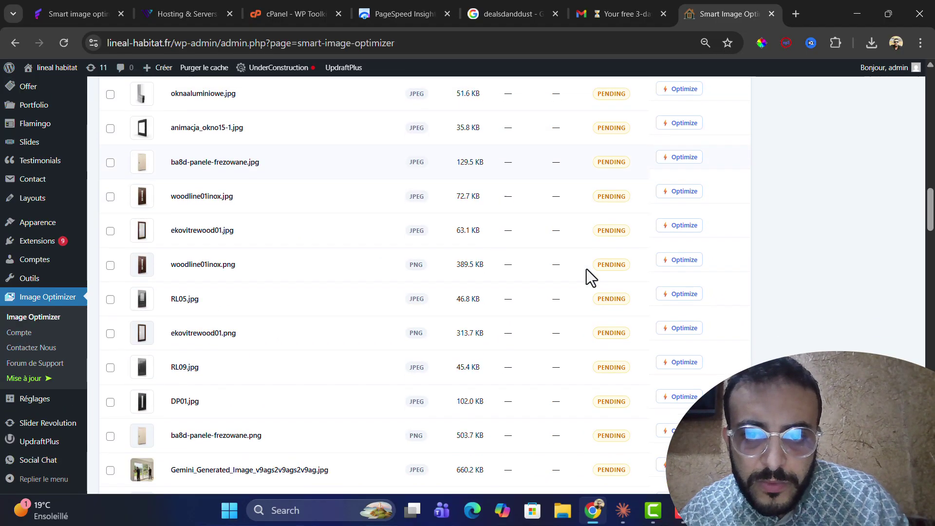
scroll(586, 269, "up", 15)
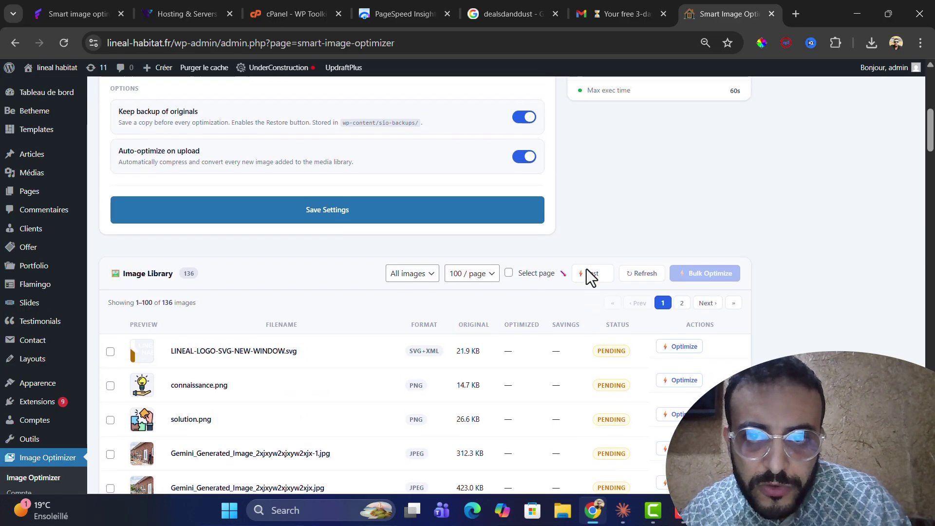
scroll(586, 268, "down", 15)
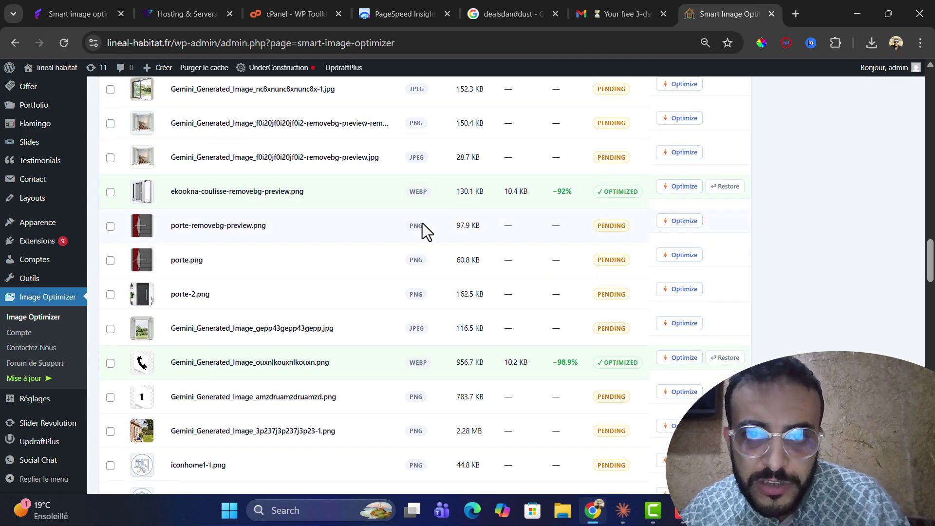
left_click(729, 194)
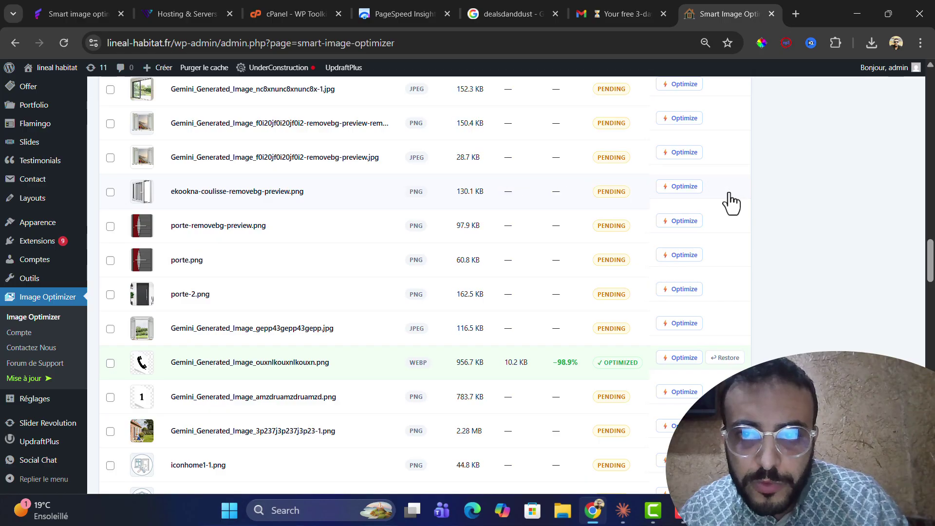
left_click(714, 360)
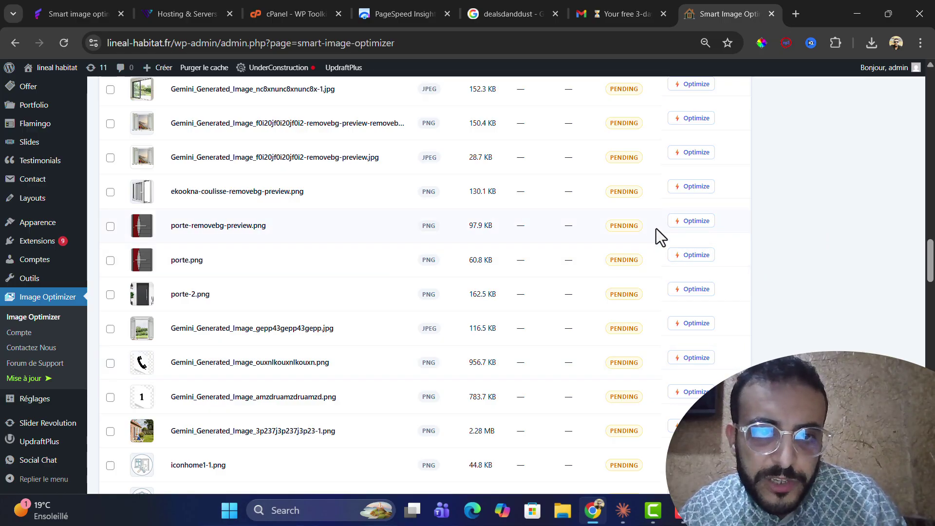
Change the optimizer's output format to Keep Original Format.
scroll(548, 228, "up", 15)
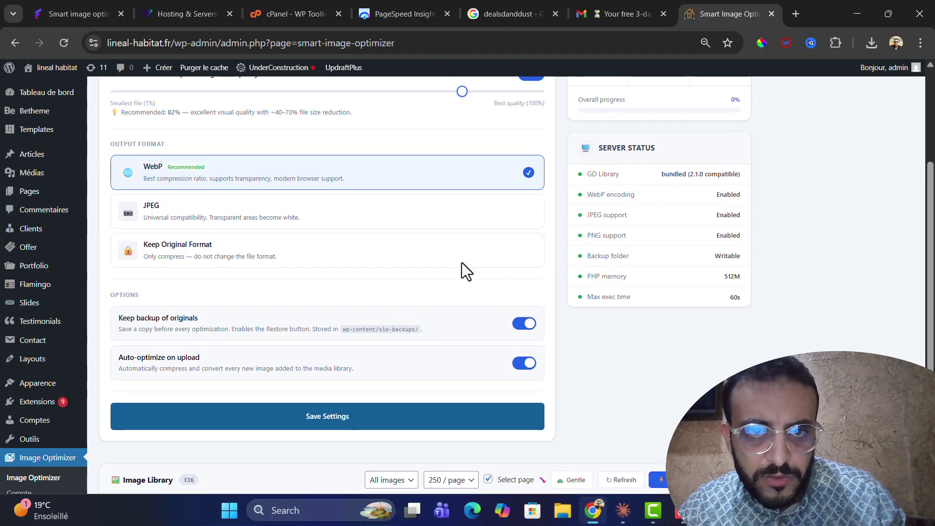
scroll(461, 261, "up", 4)
scroll(319, 282, "down", 3)
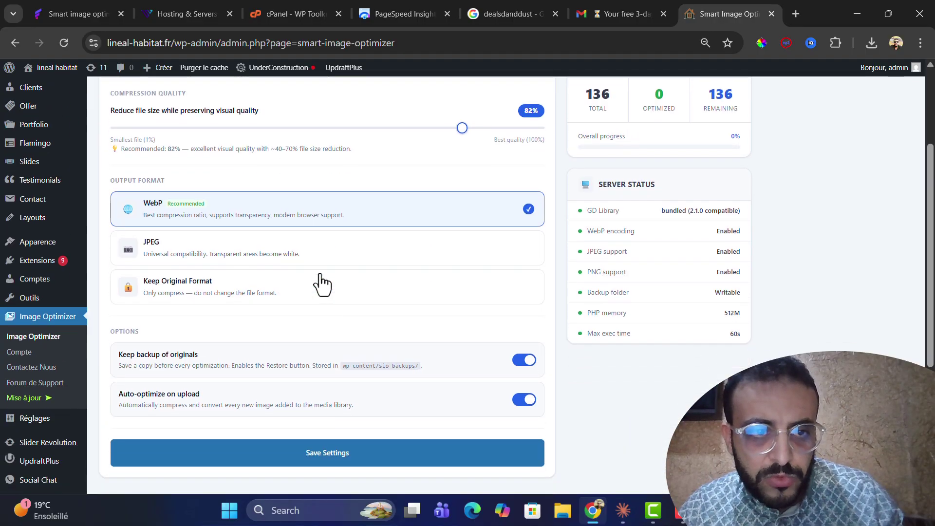
scroll(322, 284, "down", 1)
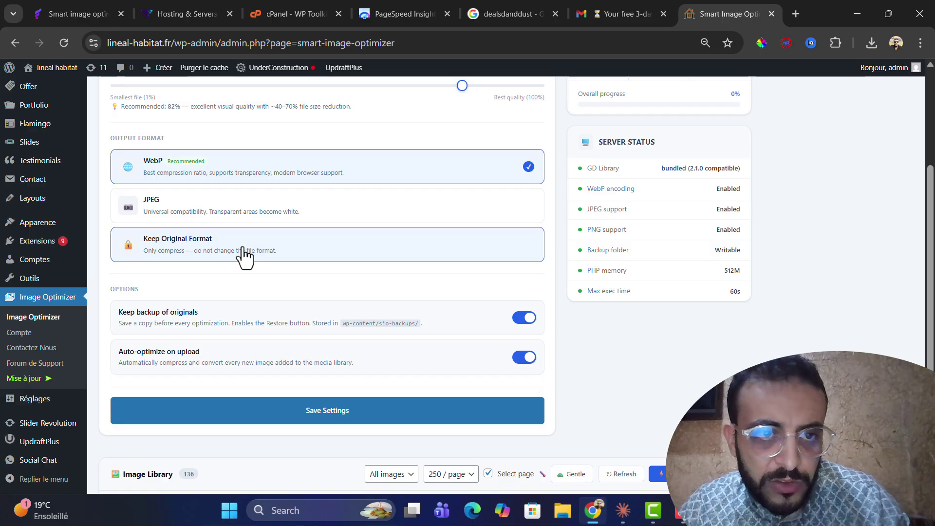
left_click(280, 252)
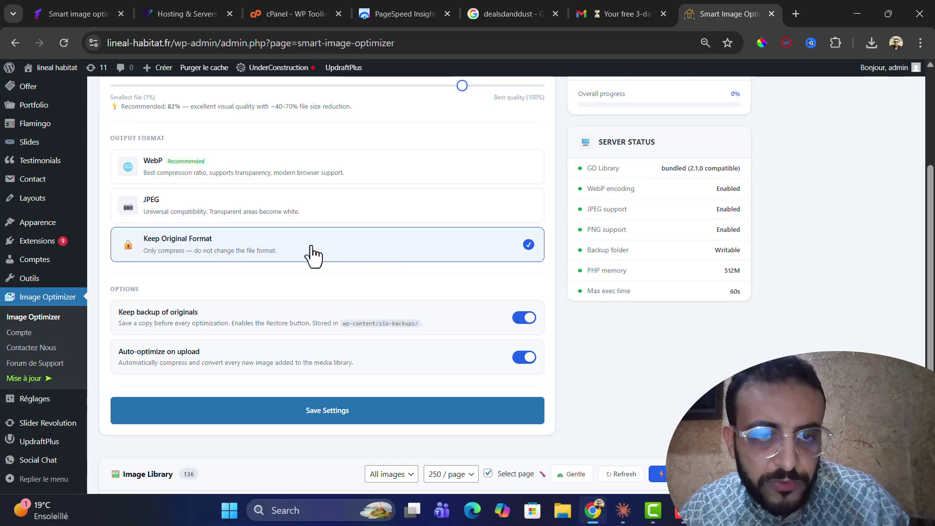
scroll(492, 310, "down", 1)
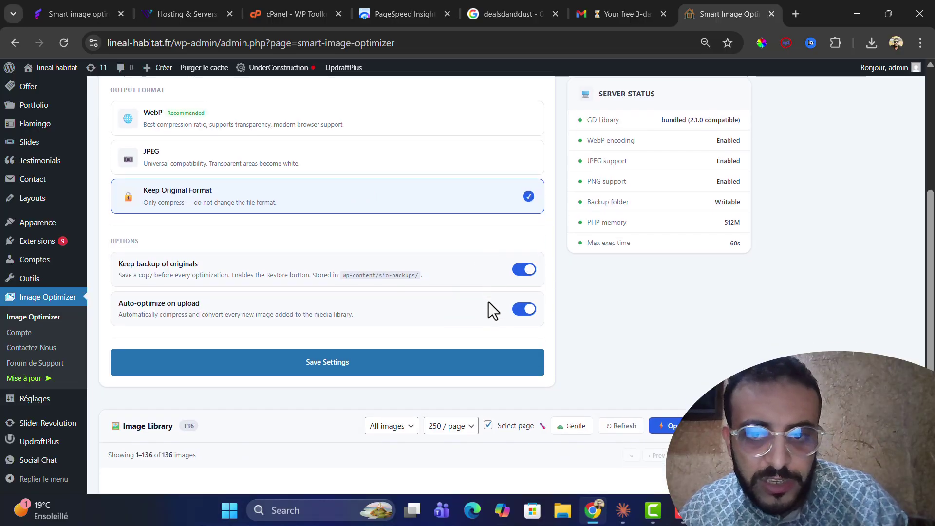
Save the optimizer settings and select all images on the current page of the Image Library.
left_click(362, 343)
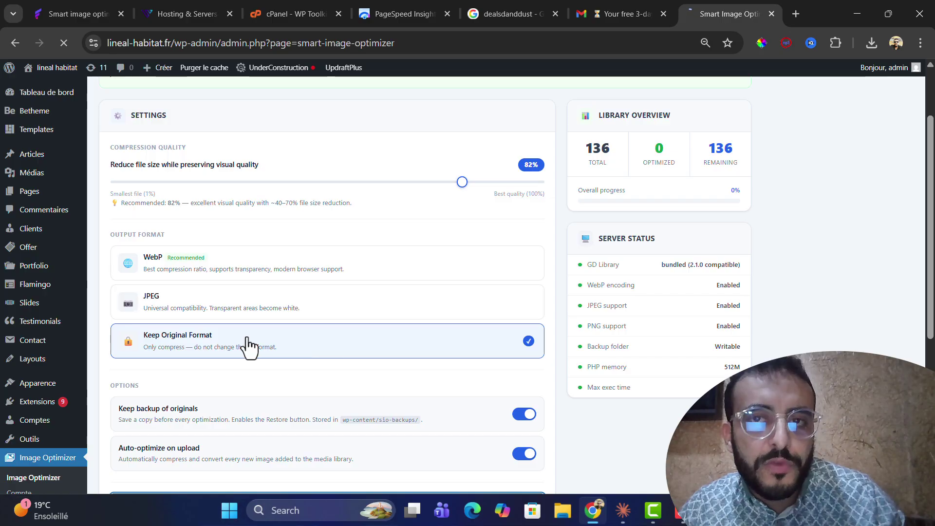
scroll(426, 365, "down", 3)
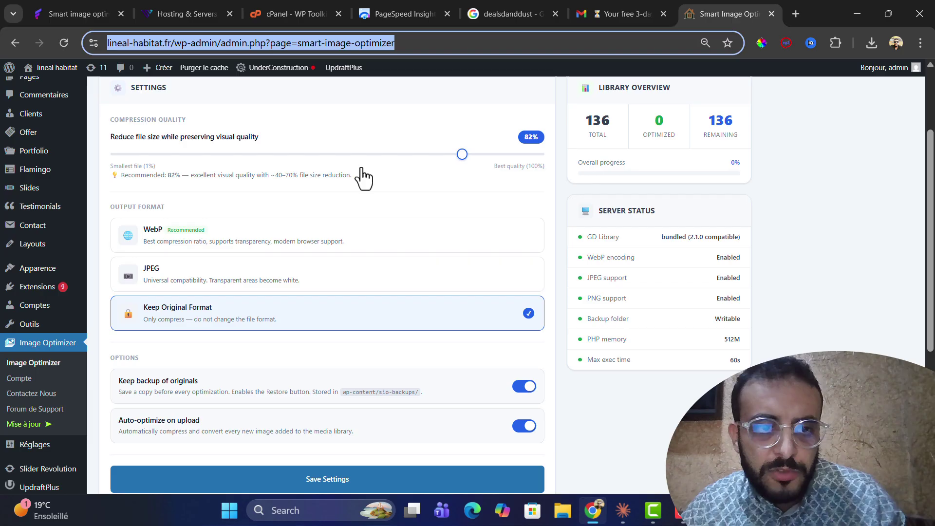
scroll(364, 178, "down", 6)
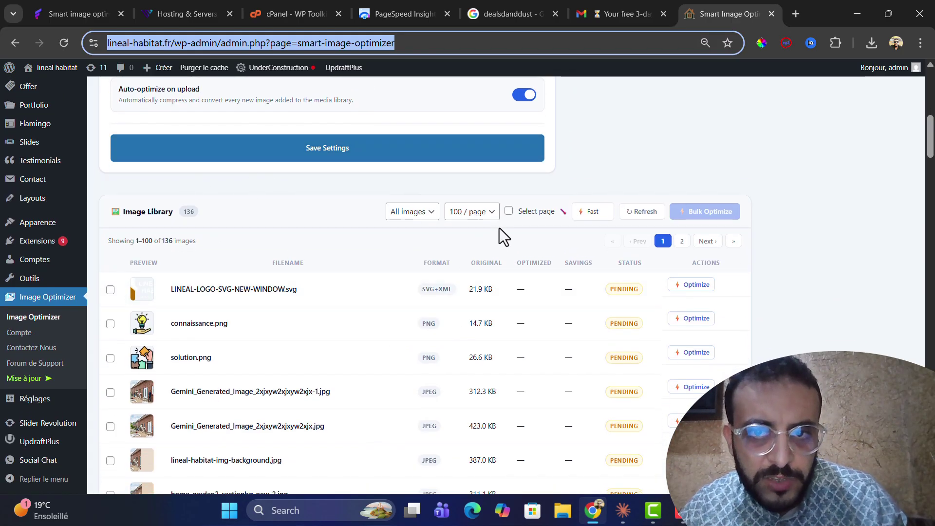
left_click(510, 214)
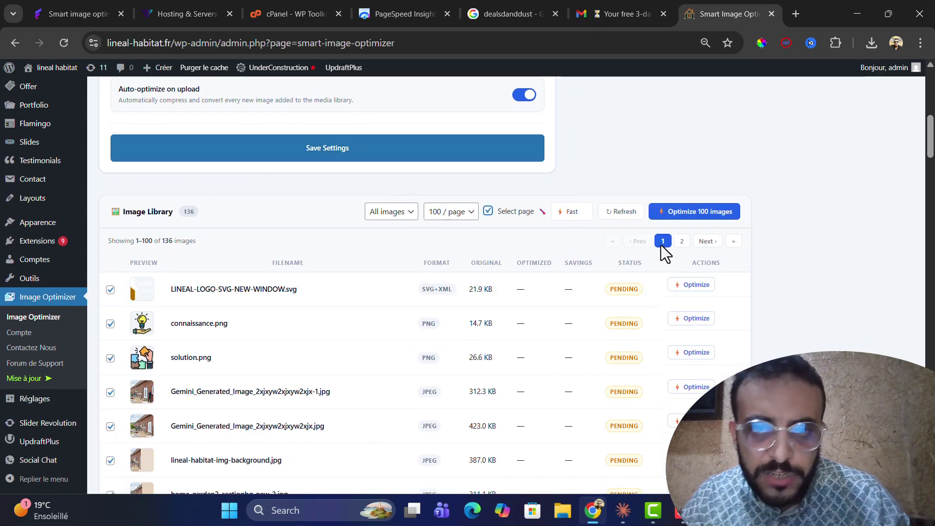
scroll(598, 388, "up", 5)
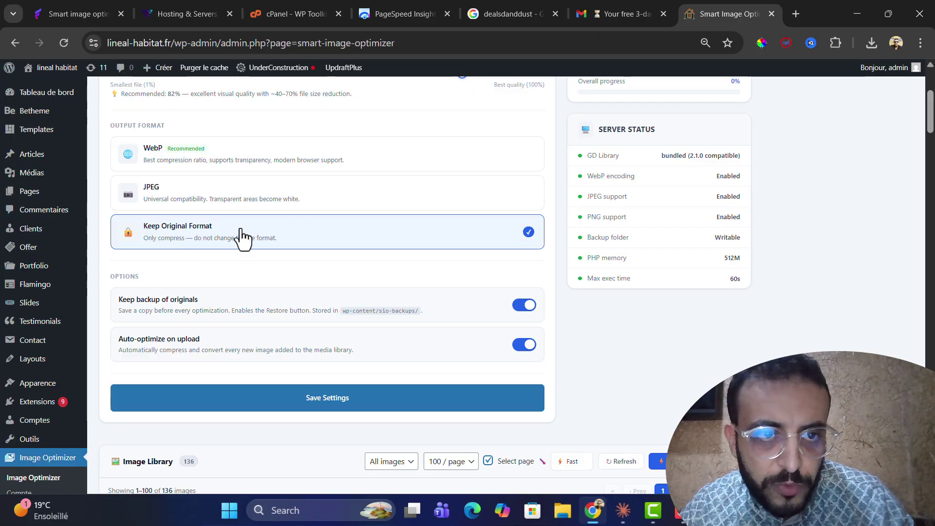
scroll(328, 240, "down", 6)
scroll(336, 238, "down", 2)
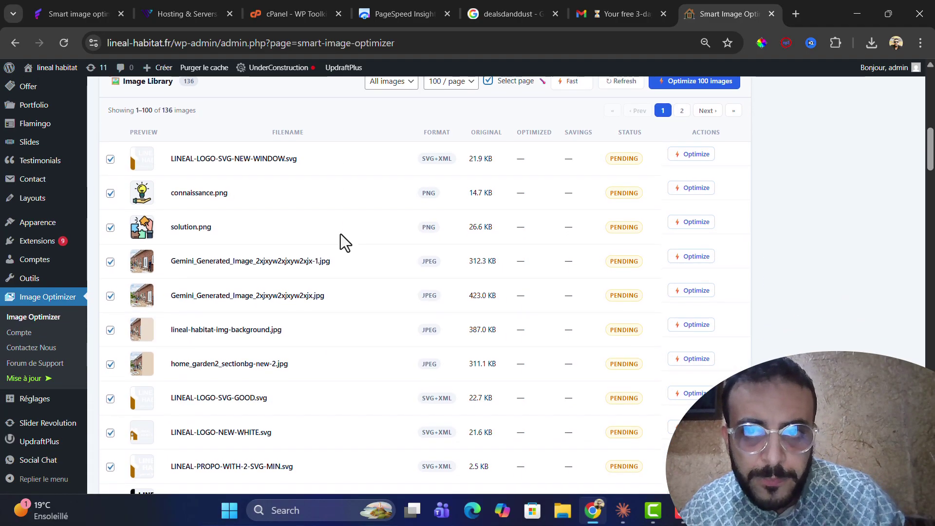
scroll(601, 202, "up", 2)
left_click(700, 172)
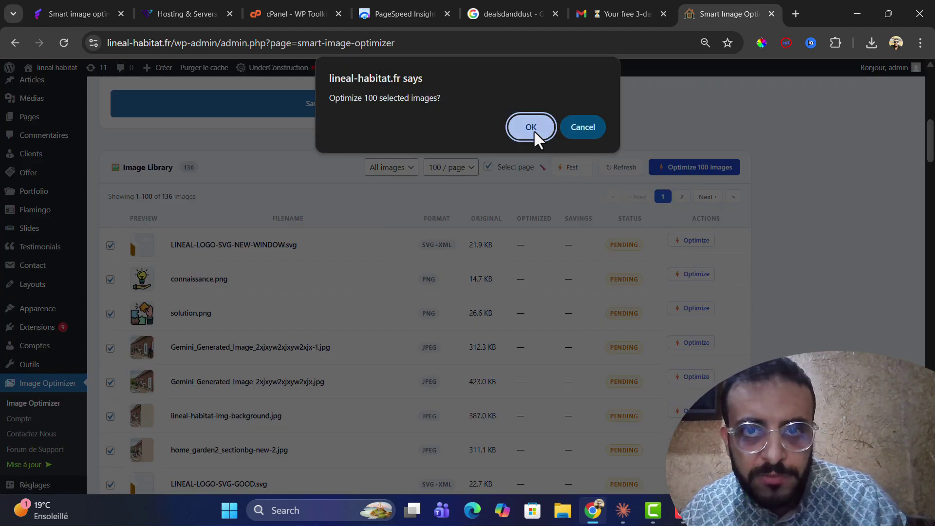
left_click(590, 132)
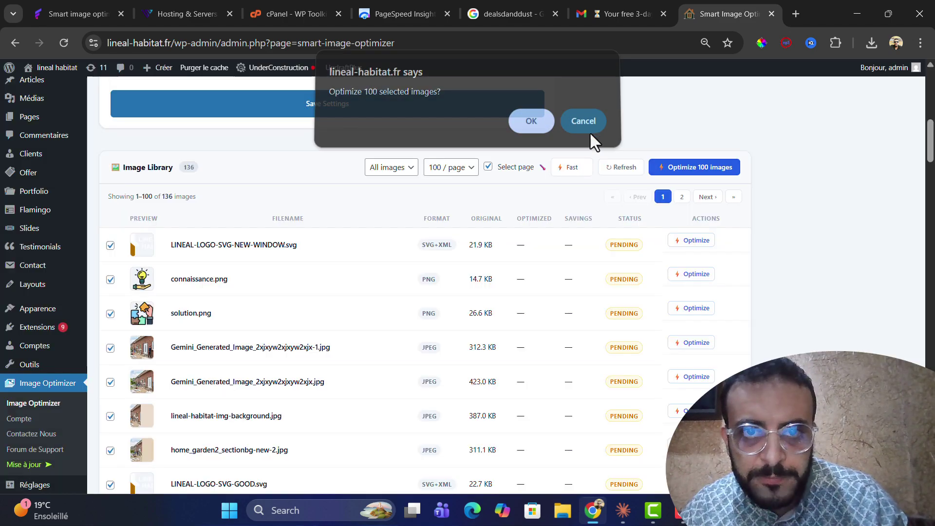
Show 250 images per page in the Image Library and select every listed image.
left_click(462, 171)
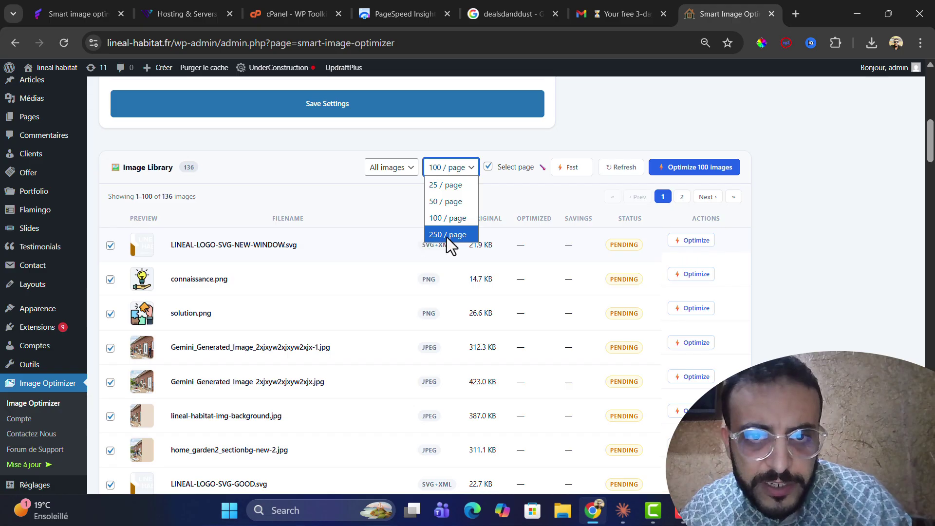
left_click(448, 235)
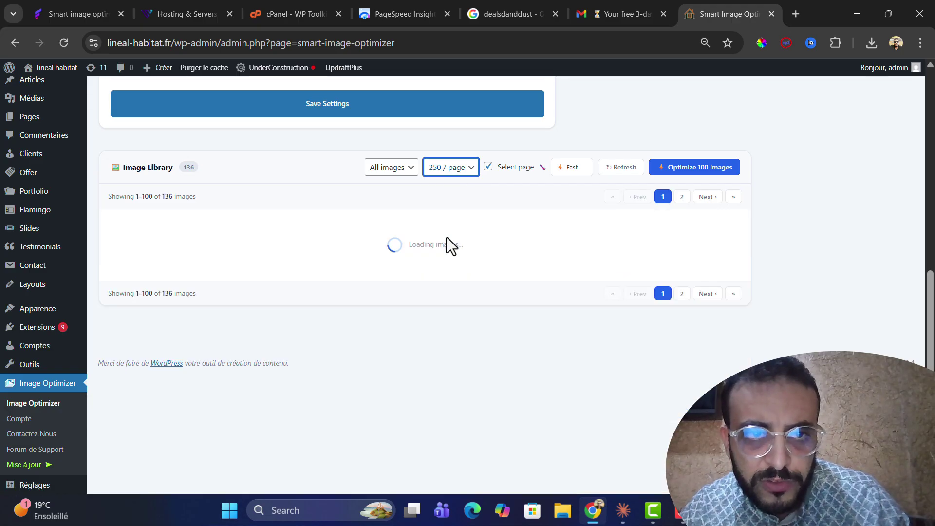
mouse_move(162, 198)
left_mouse_down()
mouse_move(187, 197)
mouse_move(164, 197)
mouse_move(174, 198)
left_mouse_up()
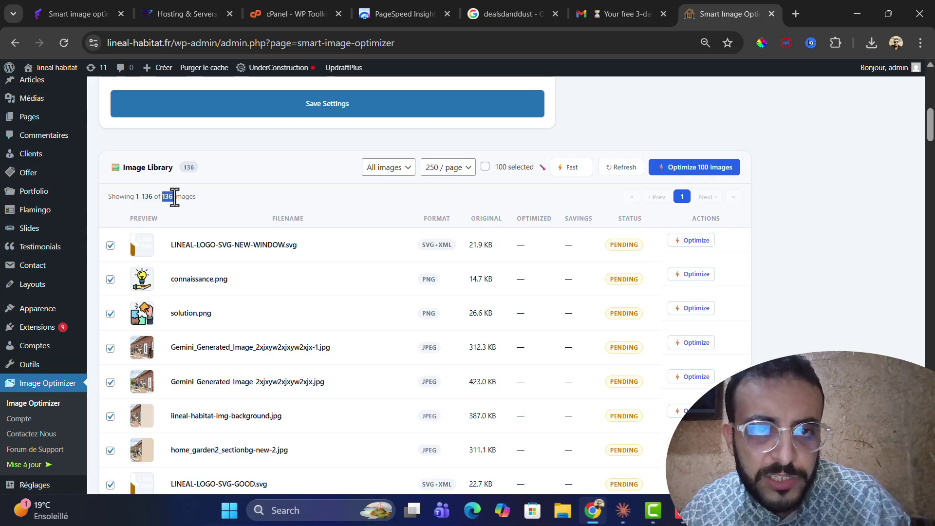
left_click(485, 167)
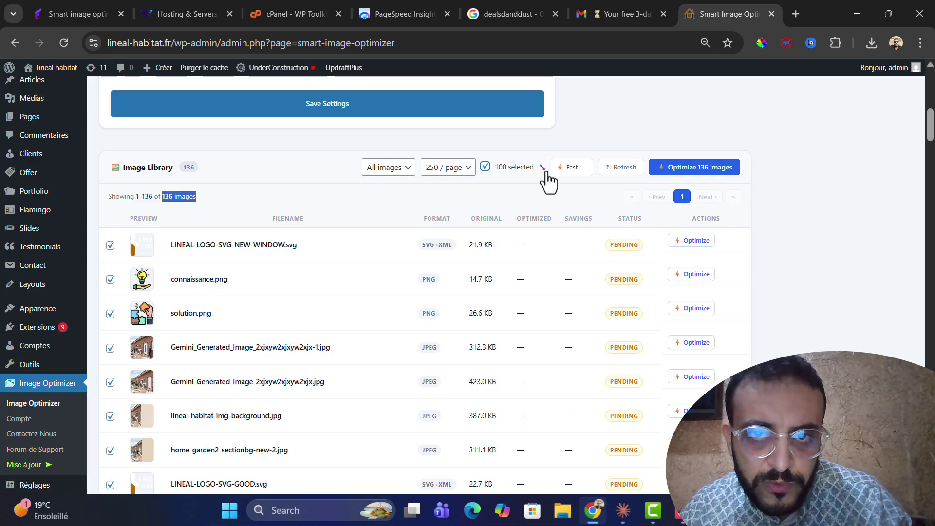
left_click(475, 197)
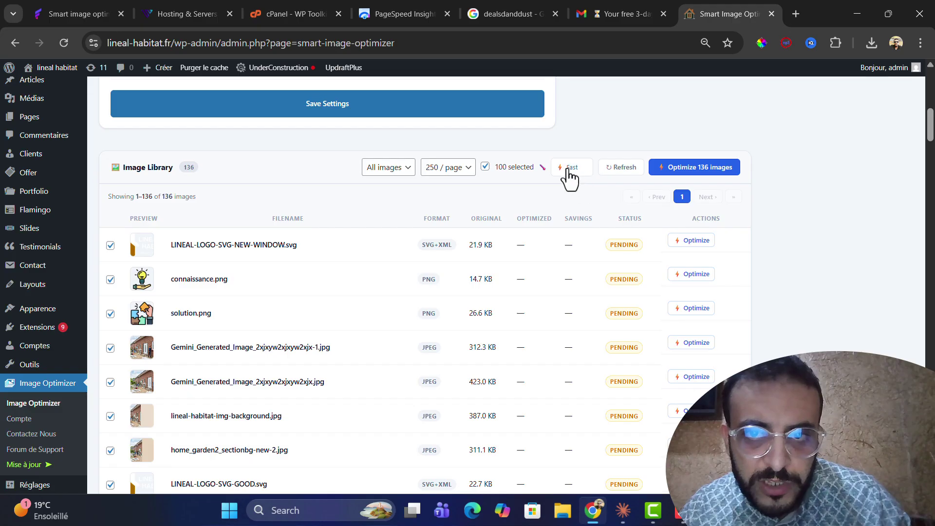
Set the bulk optimization speed to Normal and start optimizing all selected images.
left_click(567, 168)
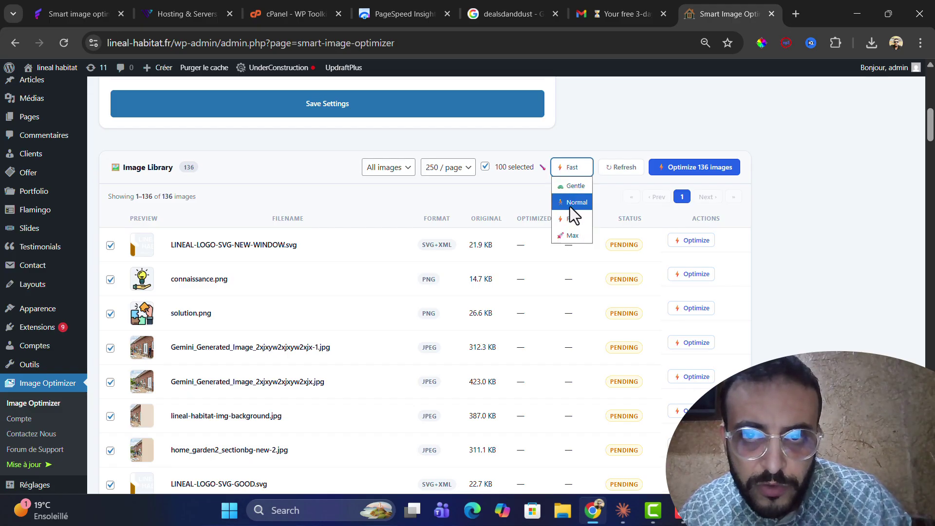
left_click(570, 205)
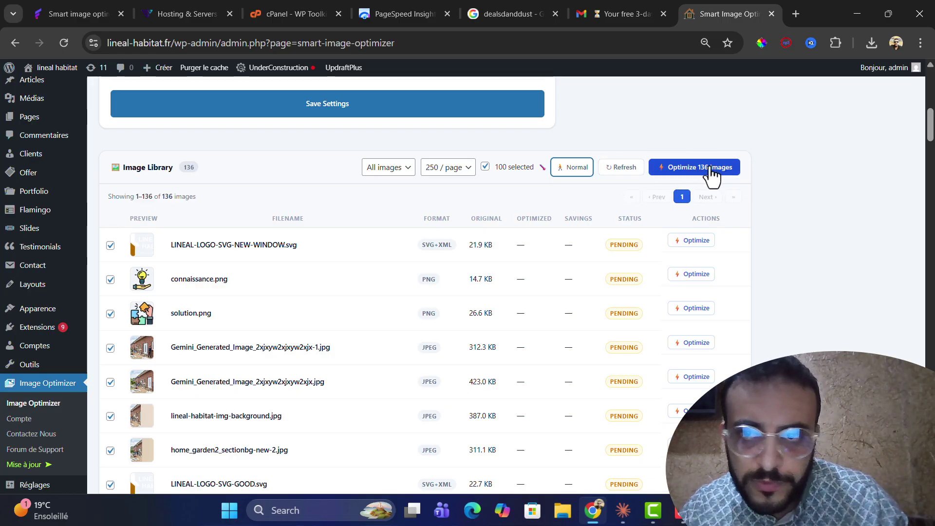
left_click(576, 173)
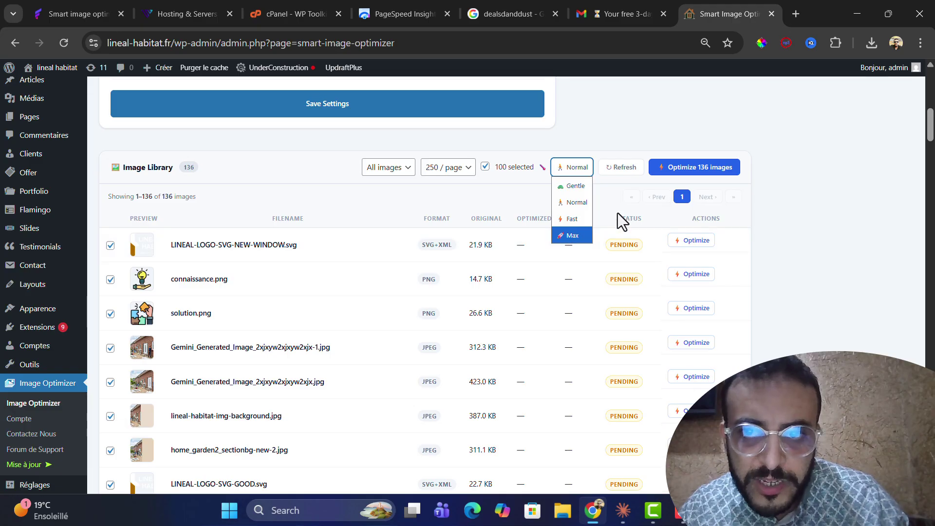
left_click(696, 175)
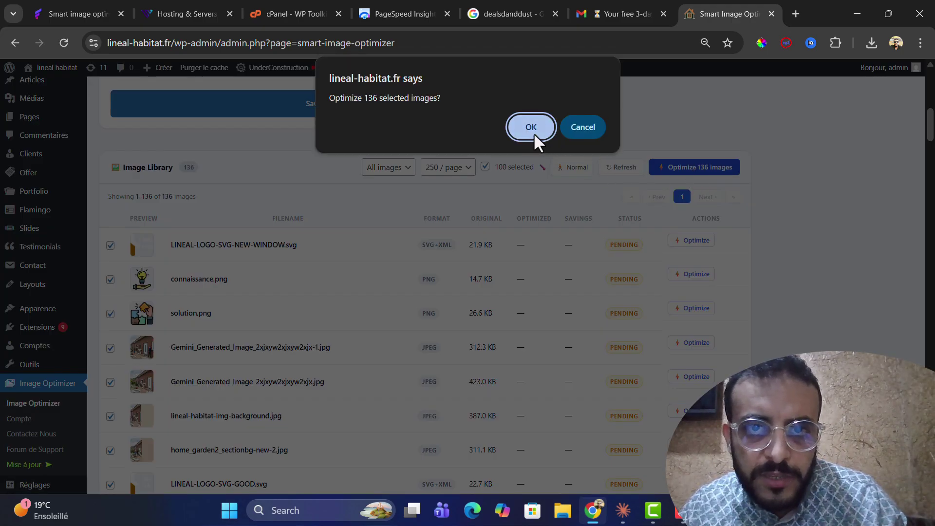
left_click(534, 133)
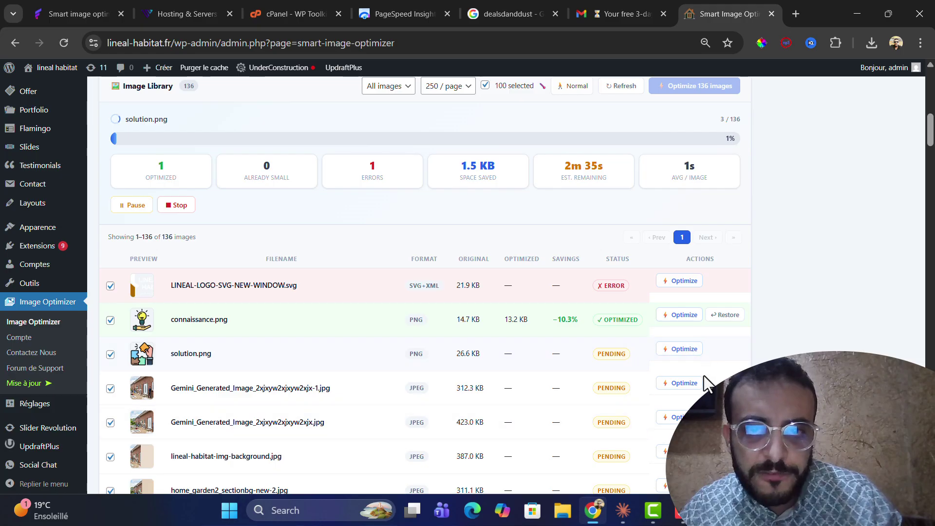
Monitor the running bulk optimization, examining the status and size savings of the first images and the overall progress.
scroll(887, 357, "down", 4)
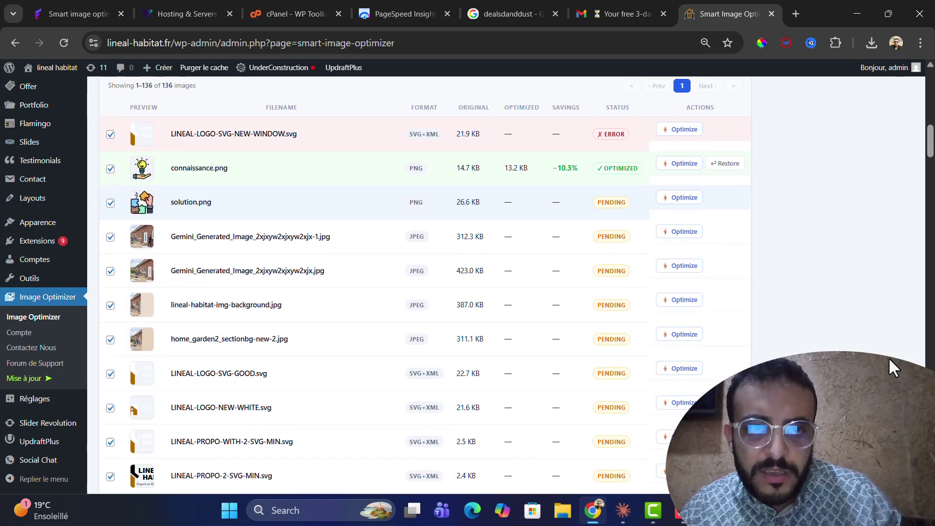
scroll(866, 373, "up", 3)
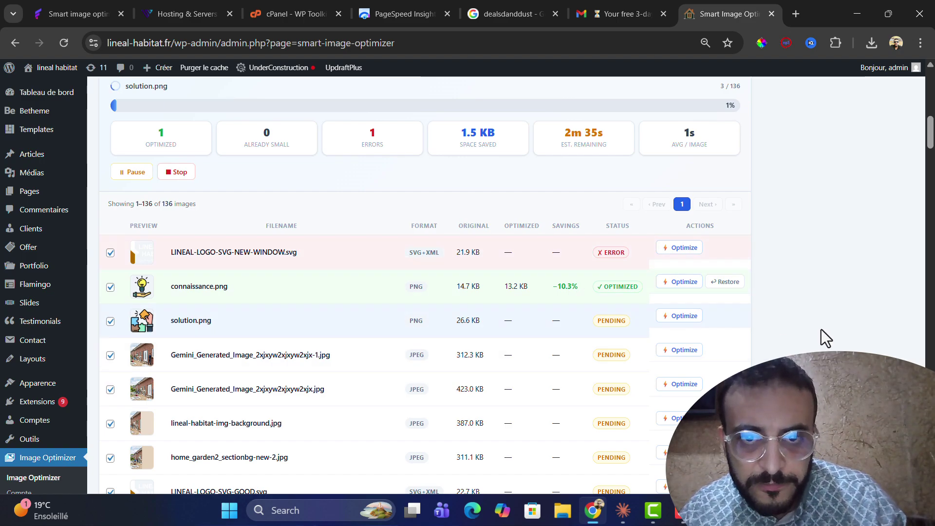
scroll(821, 329, "down", 2)
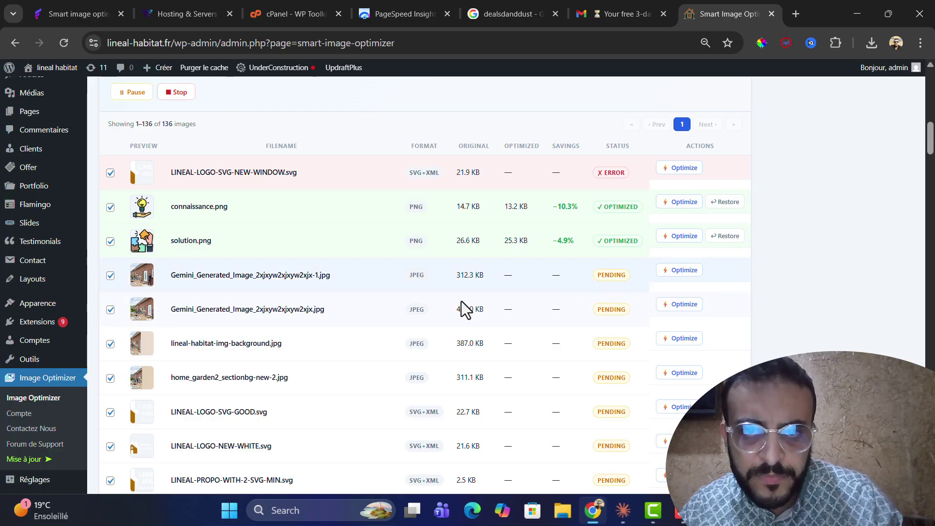
scroll(461, 307, "down", 3)
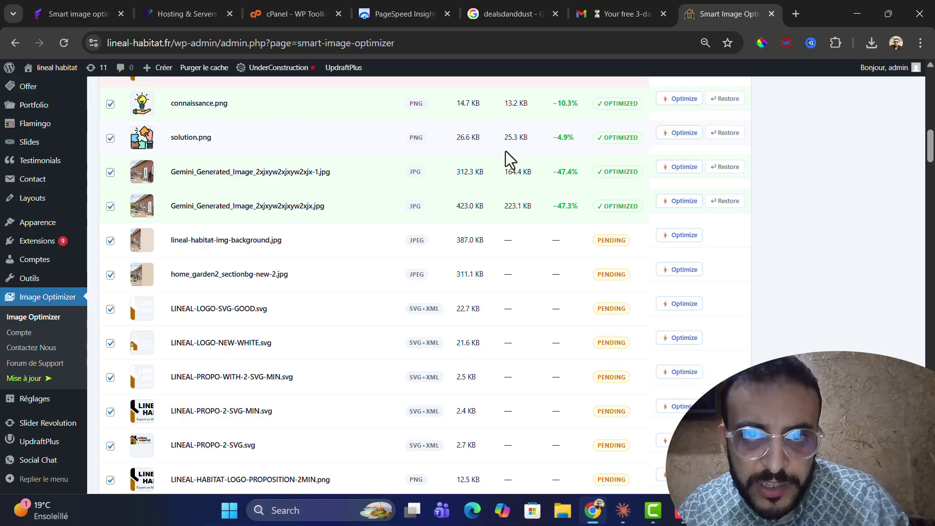
scroll(505, 151, "up", 1)
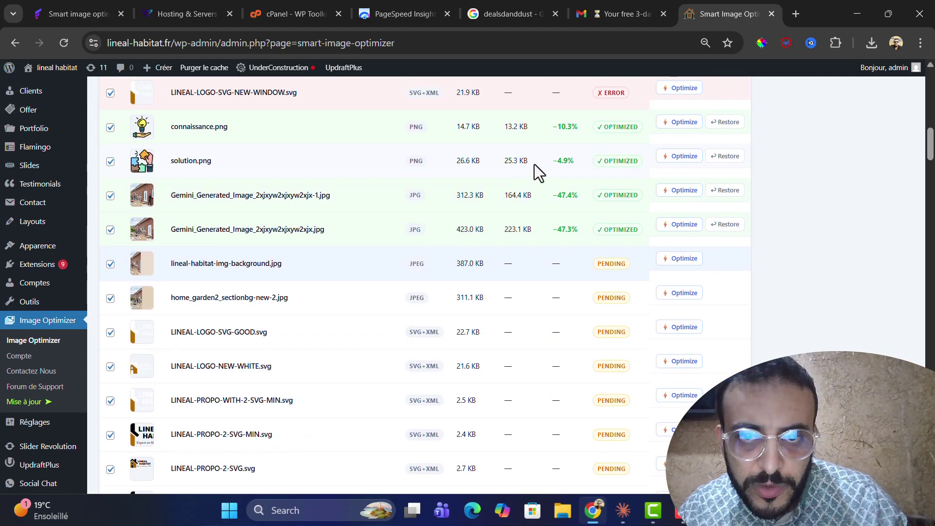
scroll(505, 229, "down", 1)
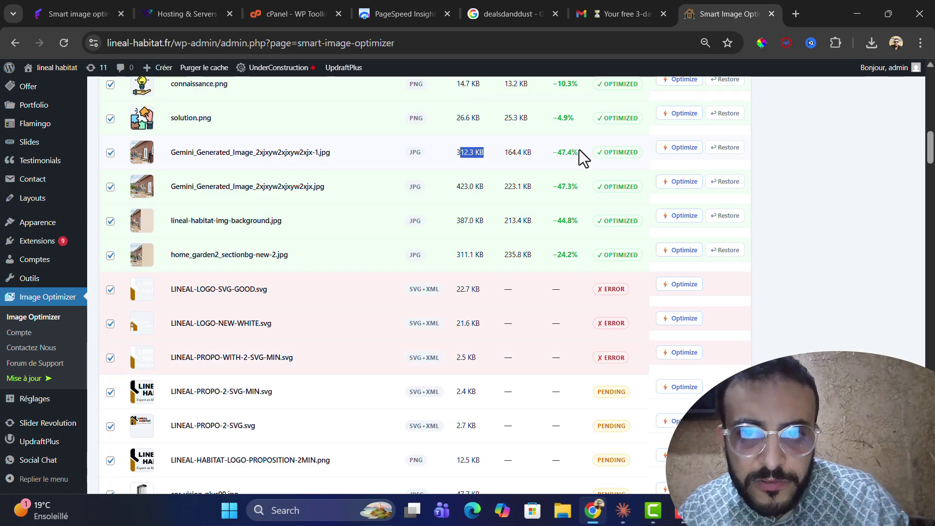
scroll(561, 280, "up", 7)
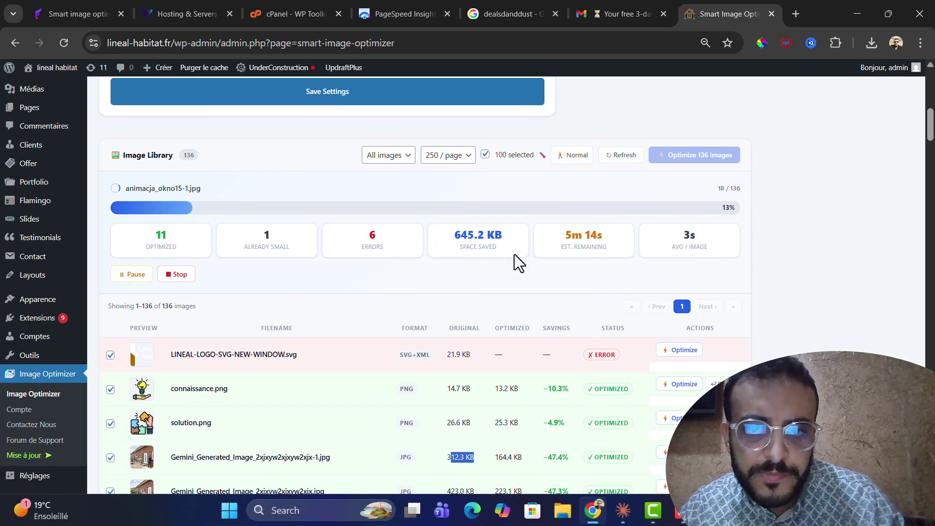
Compare original and optimized sizes further down the image list, and check the space saved and estimated remaining time.
scroll(486, 288, "down", 3)
scroll(486, 288, "down", 3)
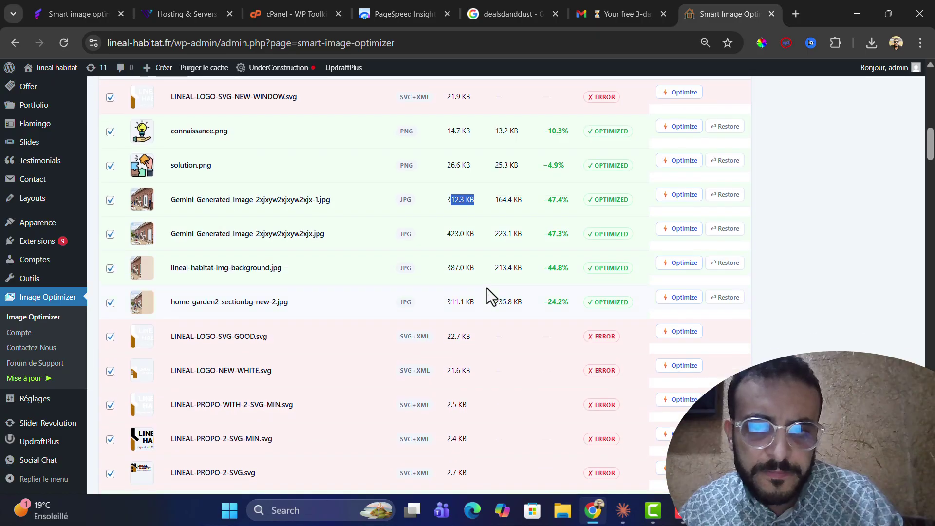
scroll(486, 287, "down", 6)
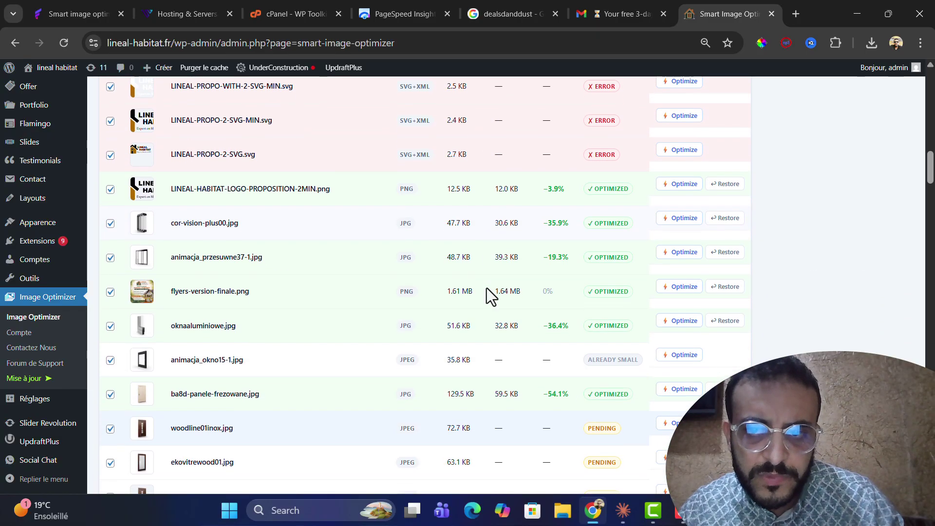
scroll(486, 288, "up", 1)
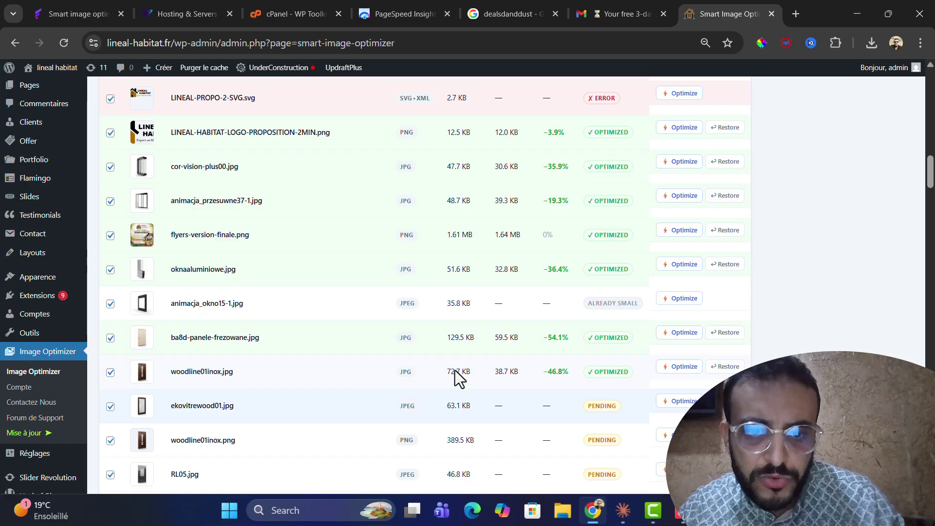
scroll(454, 375, "down", 1)
scroll(455, 371, "up", 2)
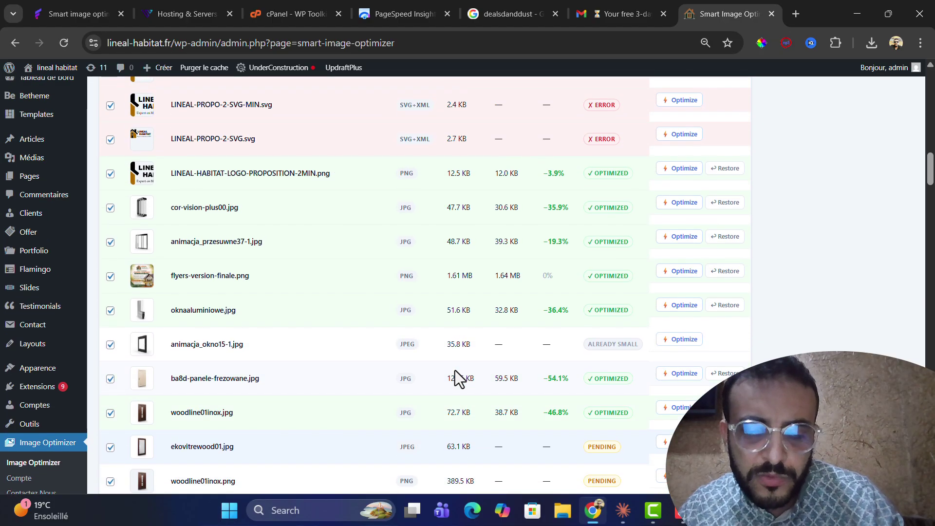
scroll(455, 371, "down", 2)
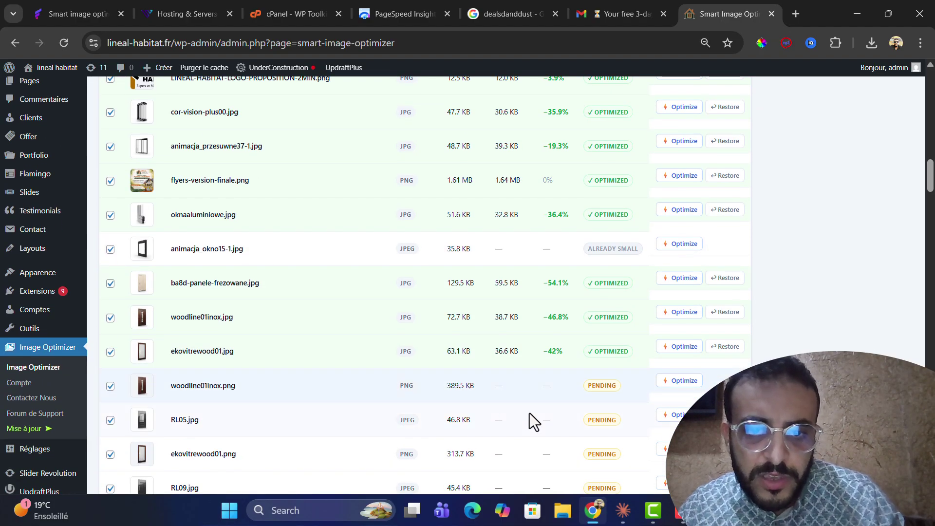
scroll(530, 413, "down", 2)
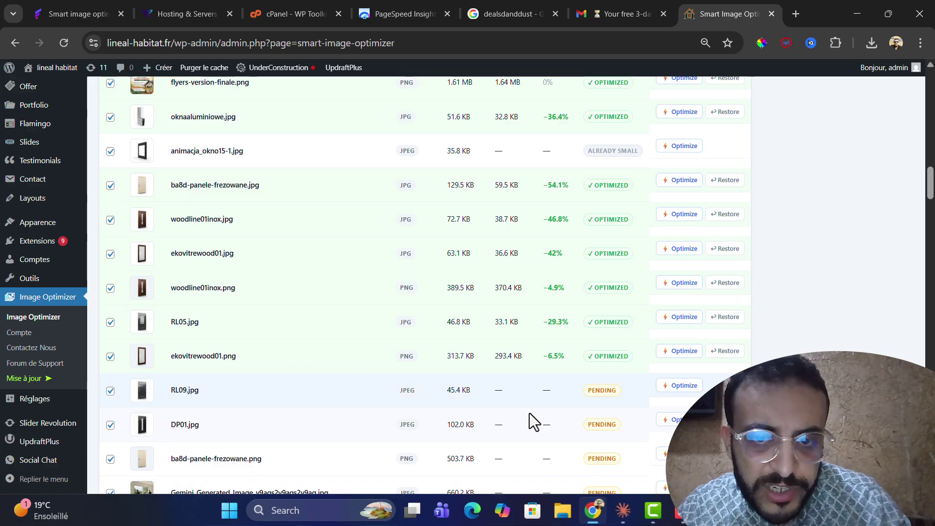
scroll(600, 402, "down", 3)
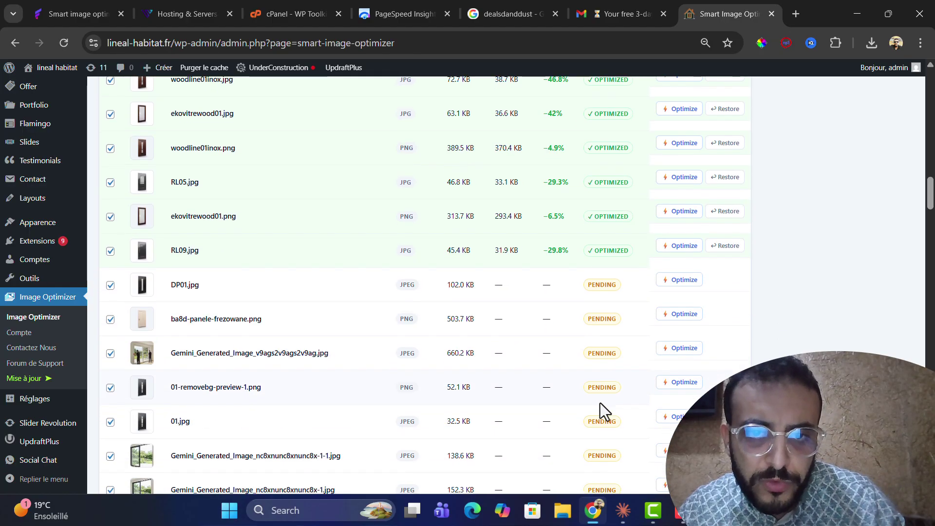
scroll(600, 402, "up", 5)
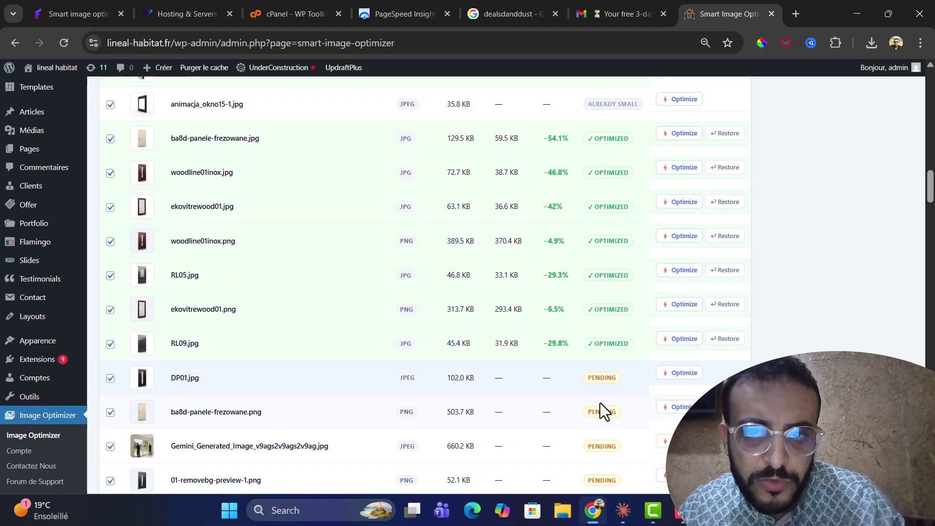
scroll(600, 402, "up", 20)
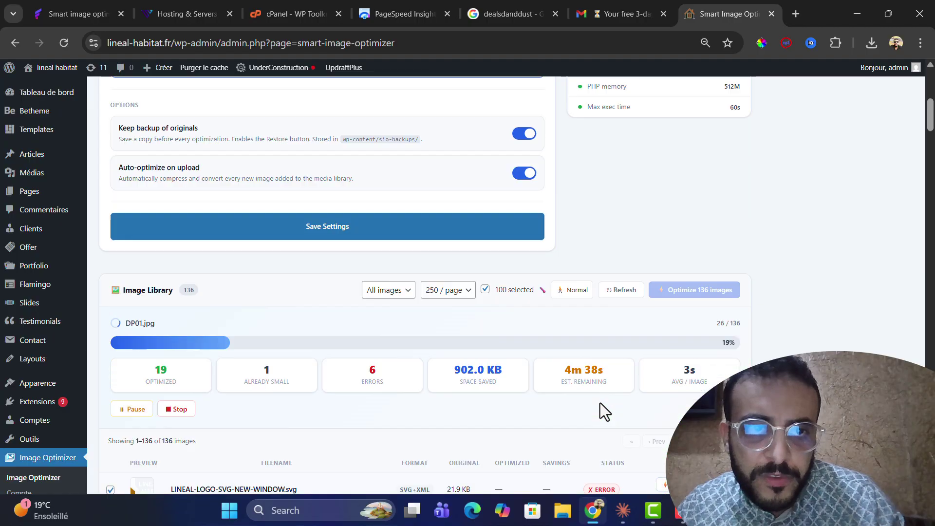
scroll(391, 376, "down", 2)
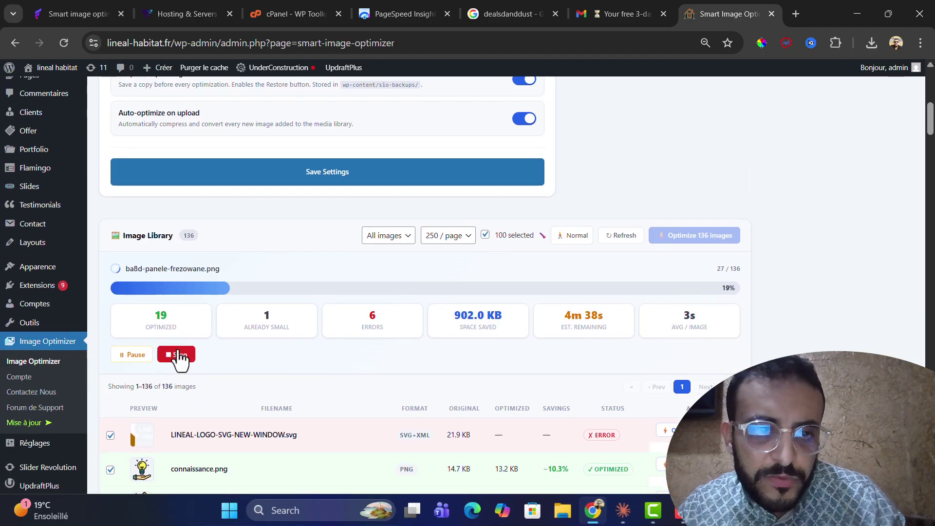
Stop the running bulk optimization and review the recommended compression quality in the plugin settings.
left_click(178, 355)
scroll(178, 360, "up", 8)
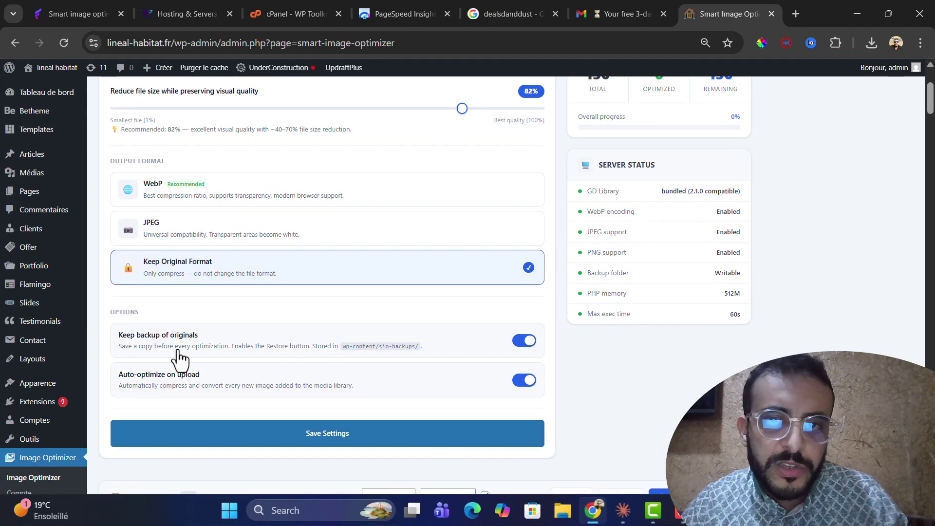
scroll(178, 359, "down", 2)
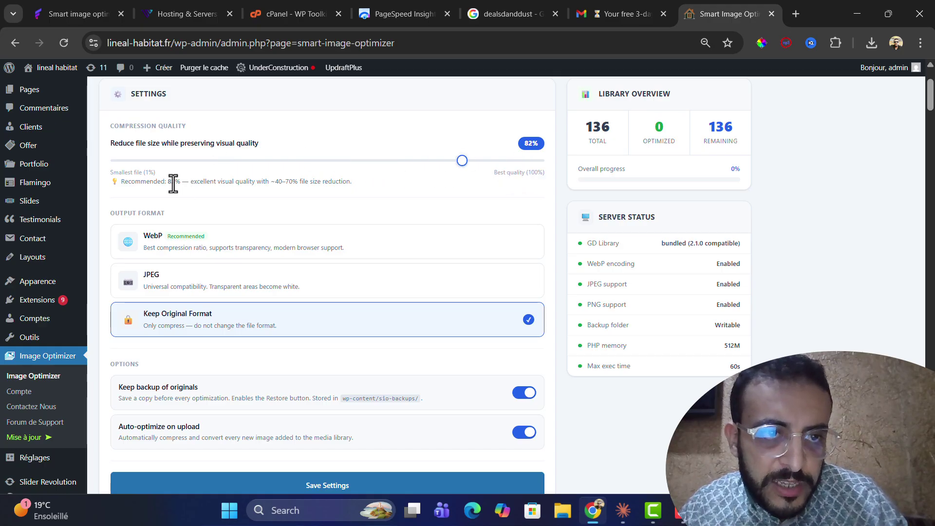
mouse_move(168, 184)
left_mouse_down()
mouse_move(195, 184)
mouse_move(184, 184)
left_mouse_up()
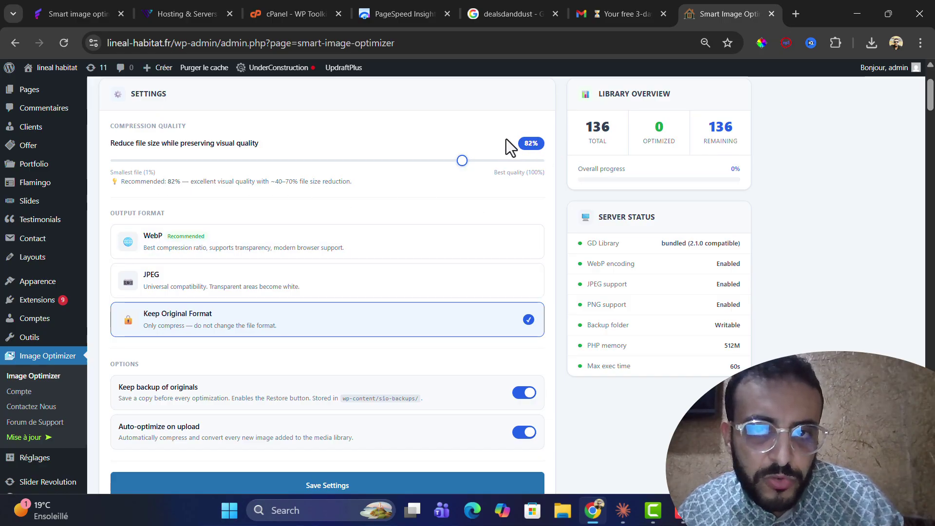
Review the option that automatically compresses and converts every newly uploaded image.
scroll(296, 323, "down", 3)
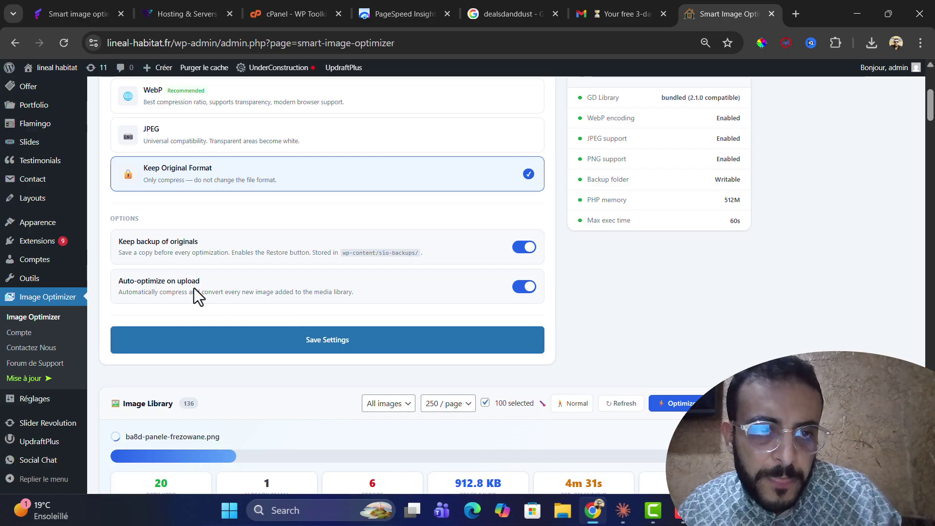
triple_click(135, 285)
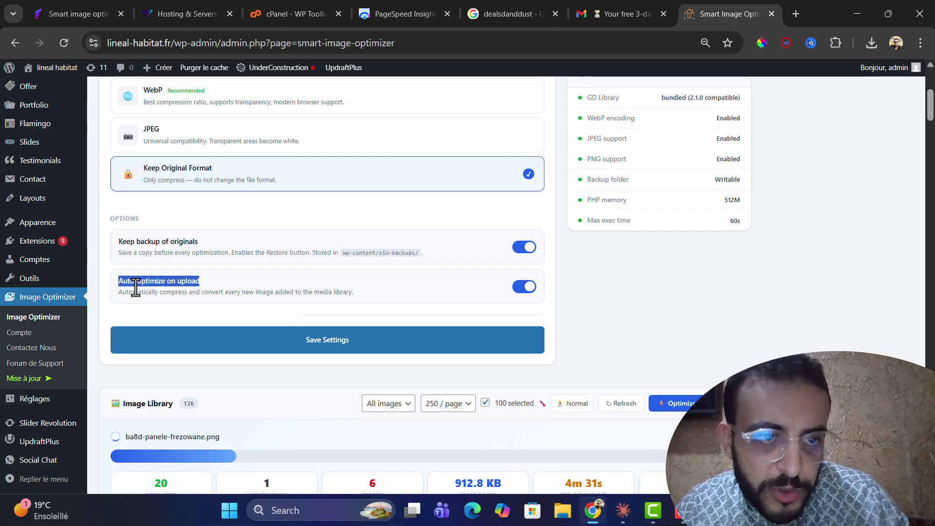
left_click_drag(135, 287, 242, 282)
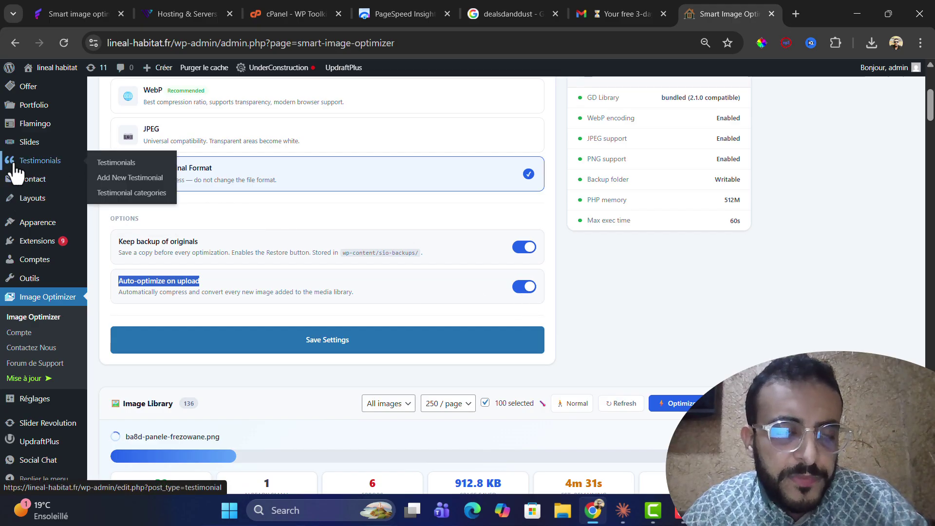
Go to the WordPress media library and open its page for uploading a new media file.
scroll(16, 156, "up", 1)
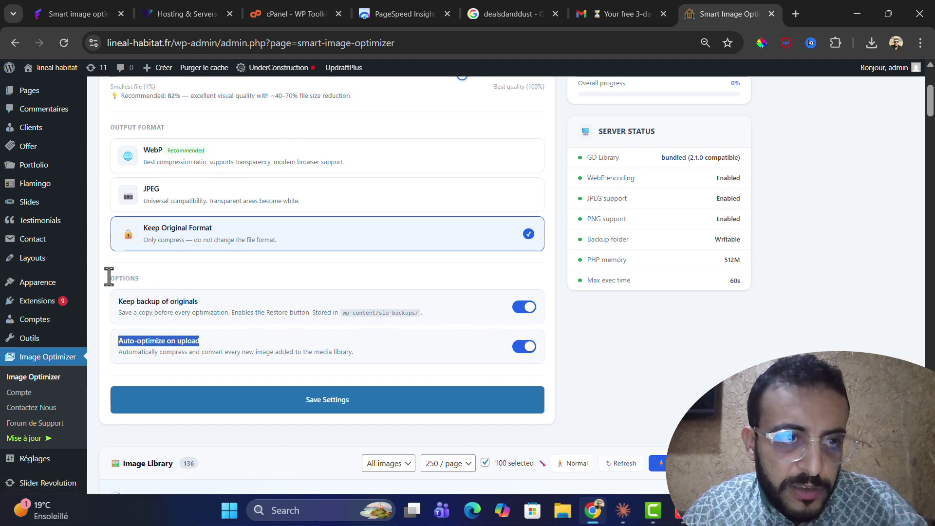
scroll(21, 190, "up", 3)
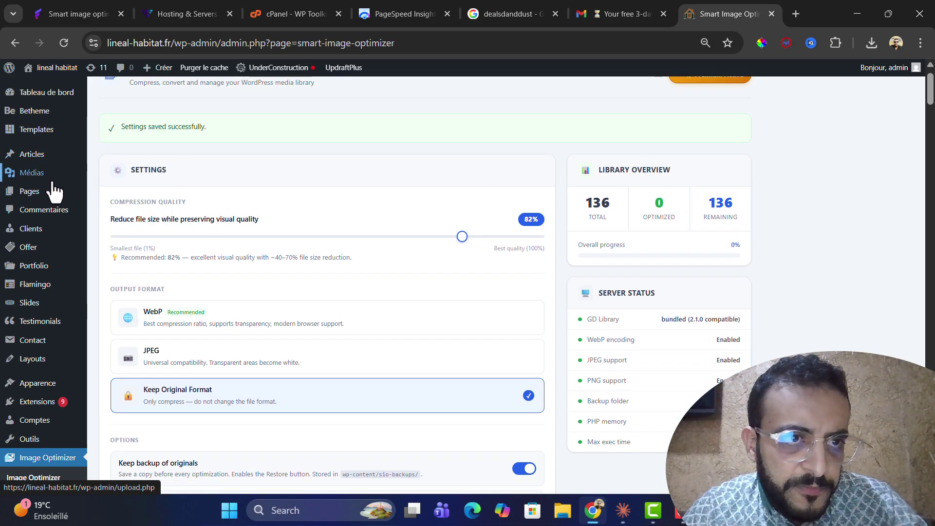
mouse_move(30, 181)
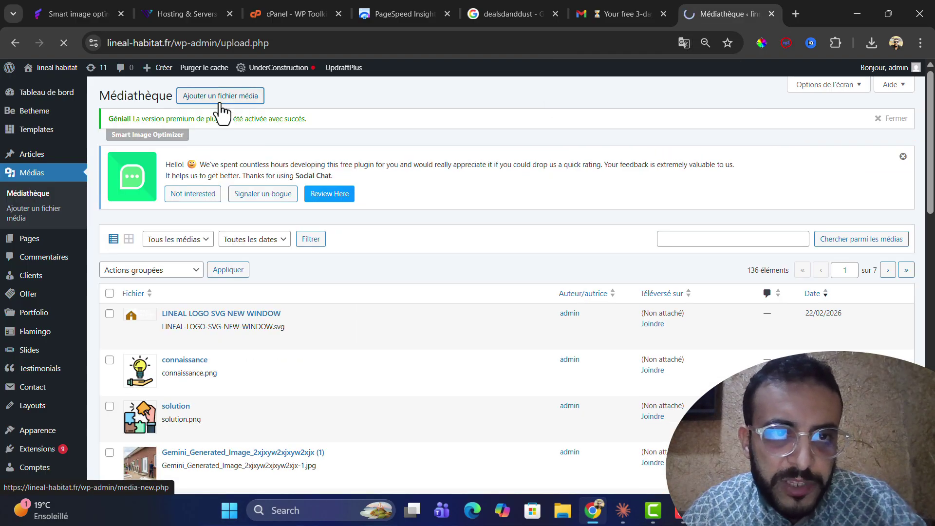
left_click(220, 104)
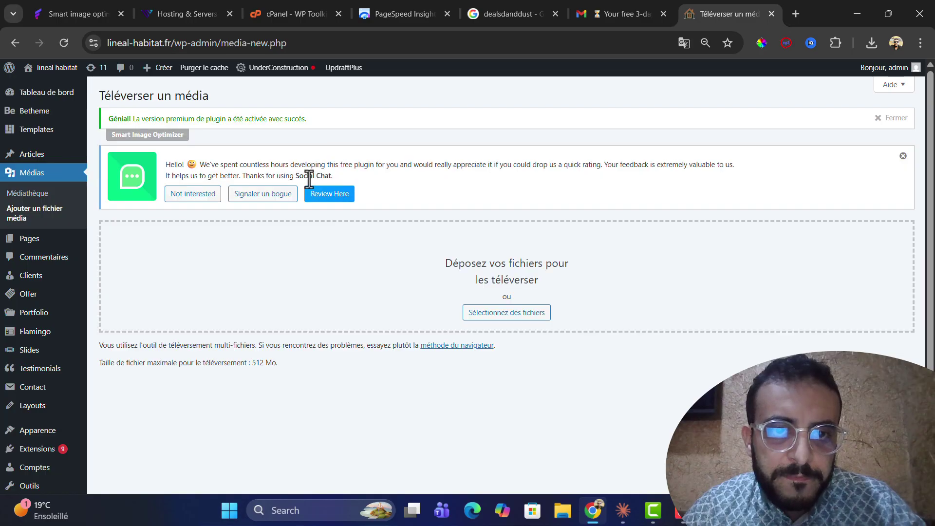
Upload IMG_7168.jpg from the Pictures folder to the media library.
left_click(492, 315)
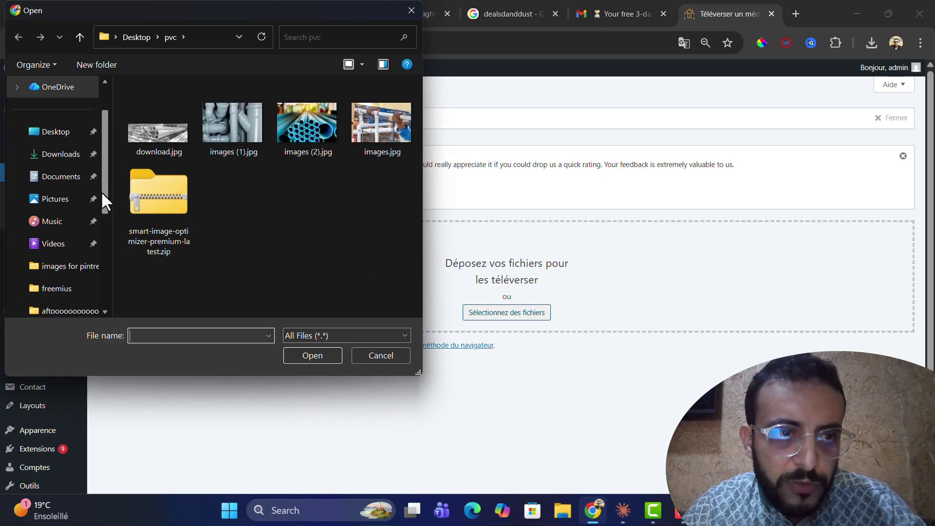
left_click(58, 200)
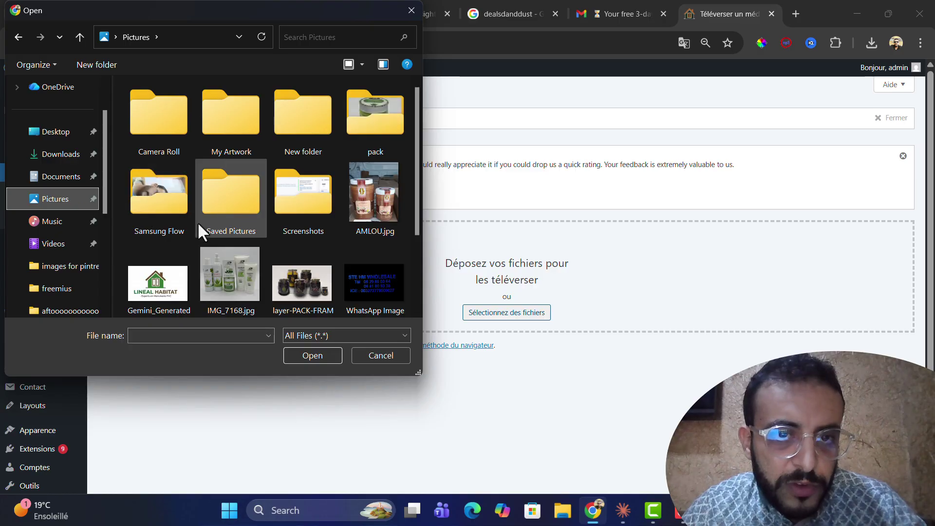
scroll(265, 229, "down", 1)
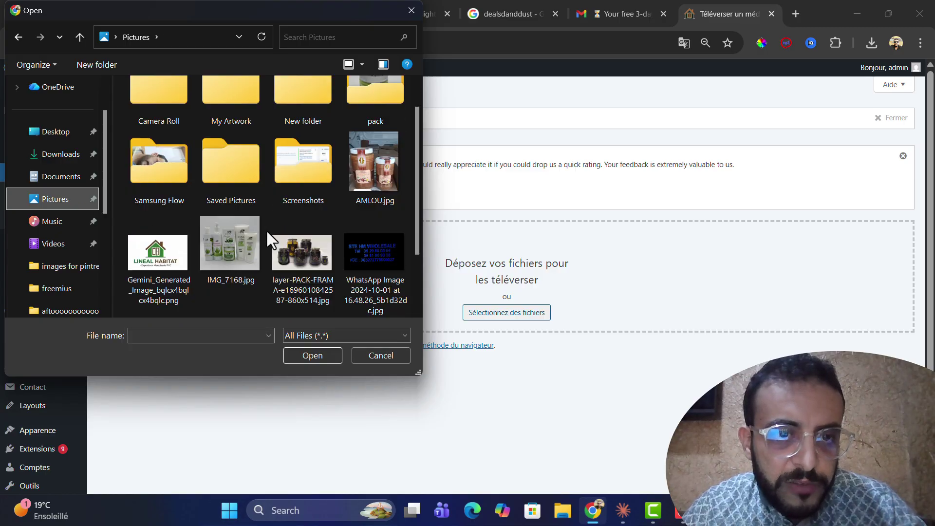
double_click(229, 245)
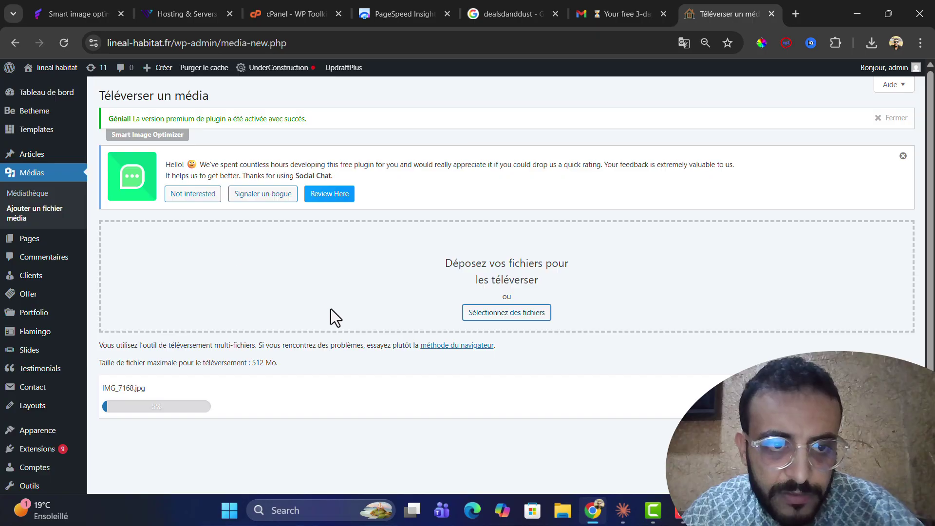
scroll(206, 410, "down", 3)
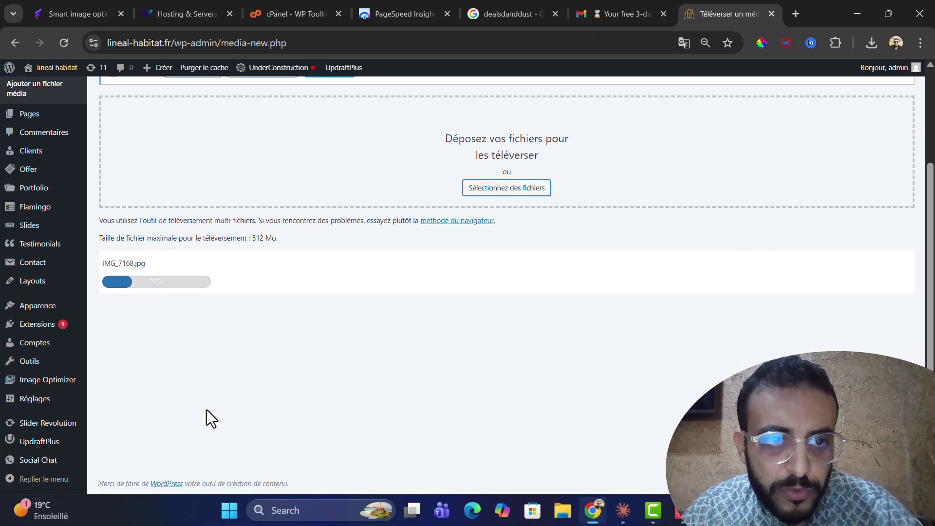
scroll(354, 478, "up", 2)
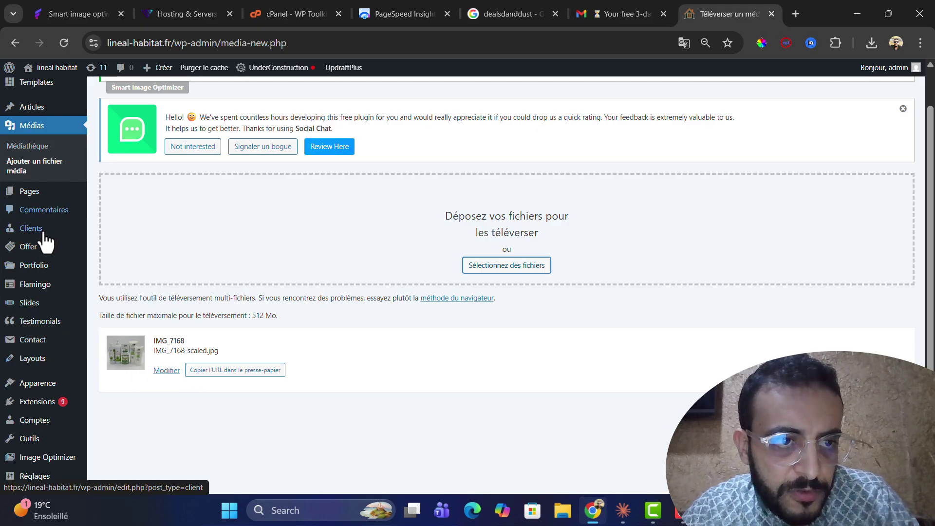
scroll(234, 259, "down", 2)
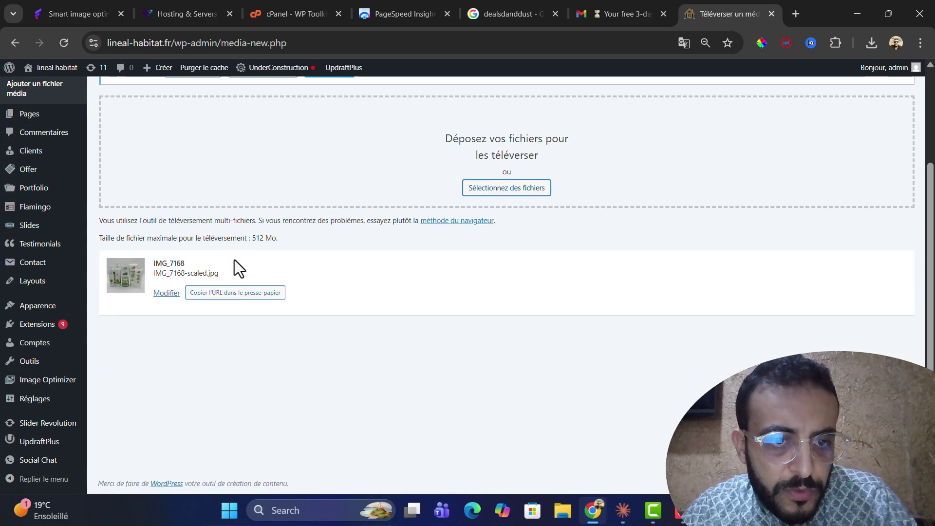
Return to the media library list and open the details of the newly uploaded IMG_7168 image.
scroll(235, 259, "up", 1)
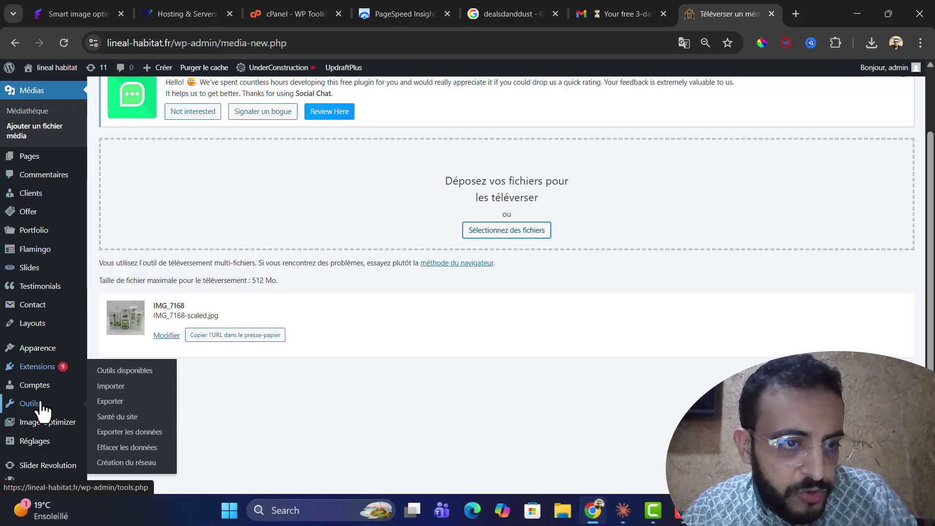
left_click(23, 119)
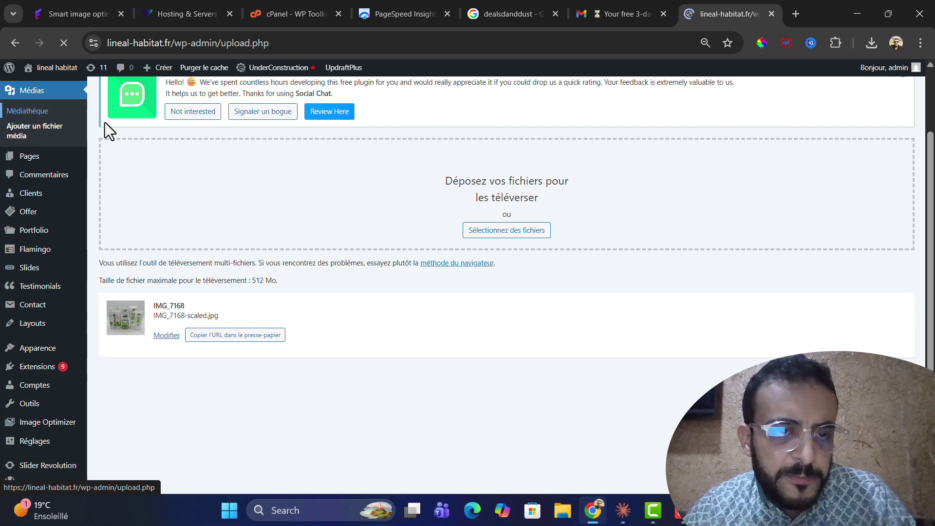
scroll(295, 262, "down", 1)
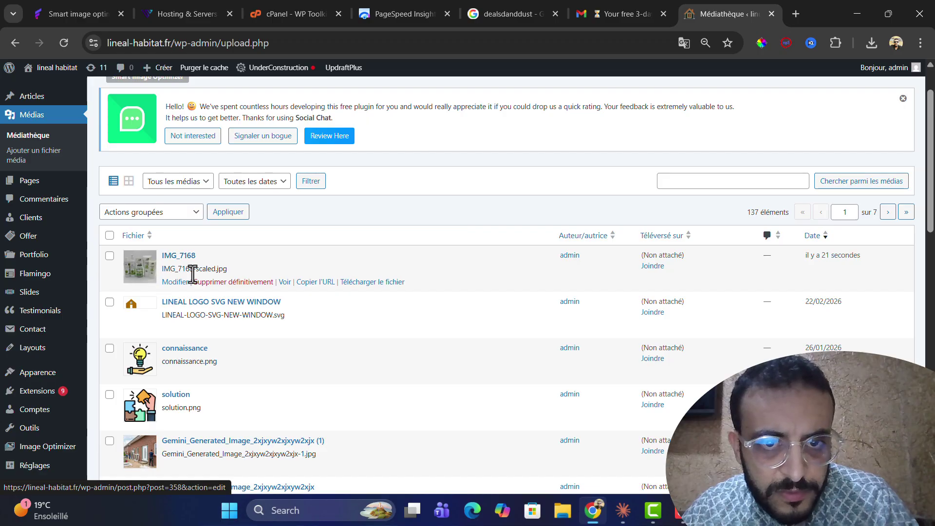
left_click(172, 258)
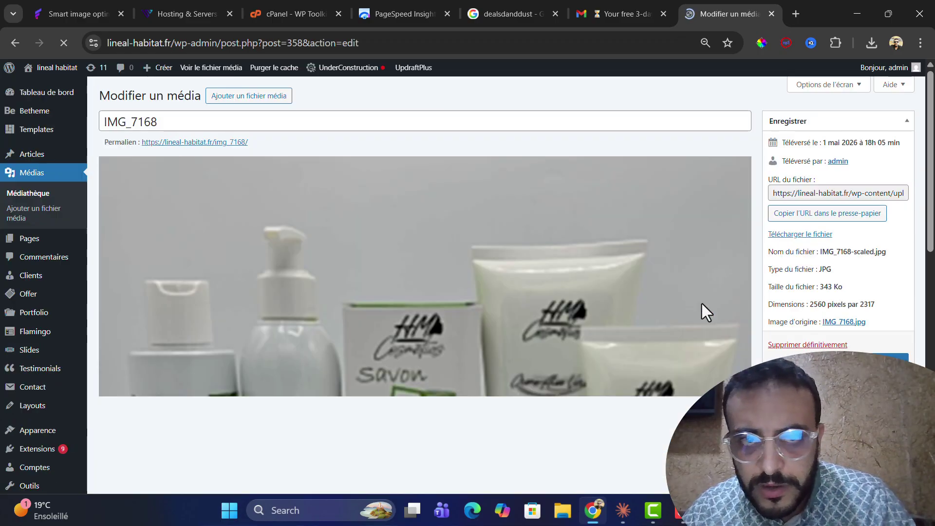
Check the file size of the uploaded IMG_7168 image and inspect its visual quality in the preview.
double_click(822, 289)
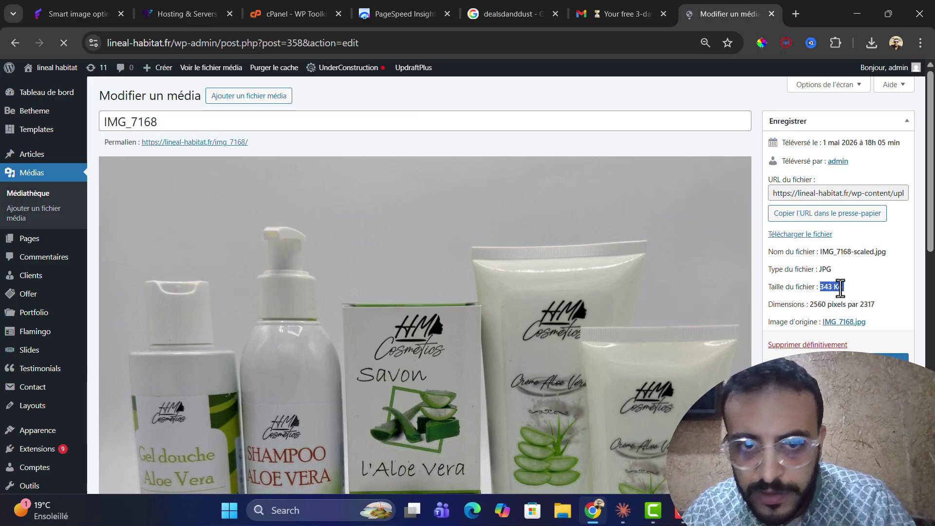
scroll(493, 375, "down", 5)
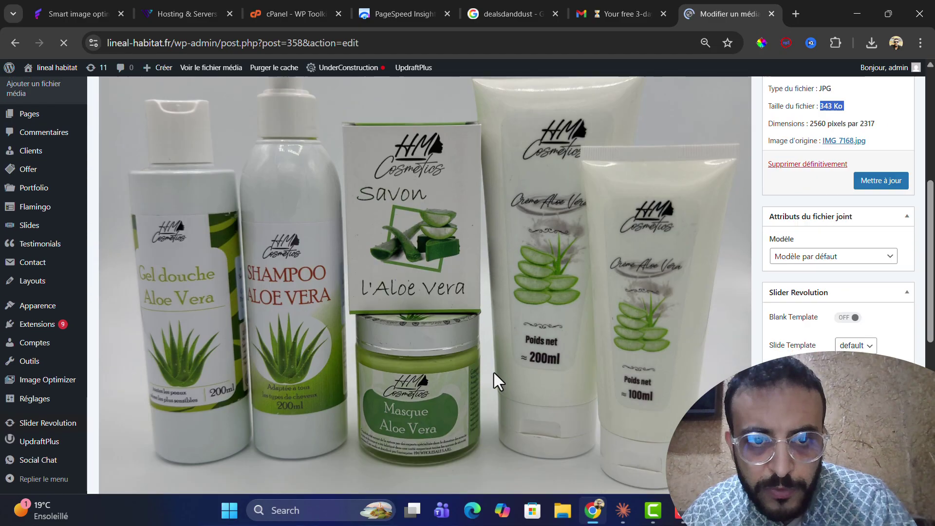
scroll(494, 372, "down", 5)
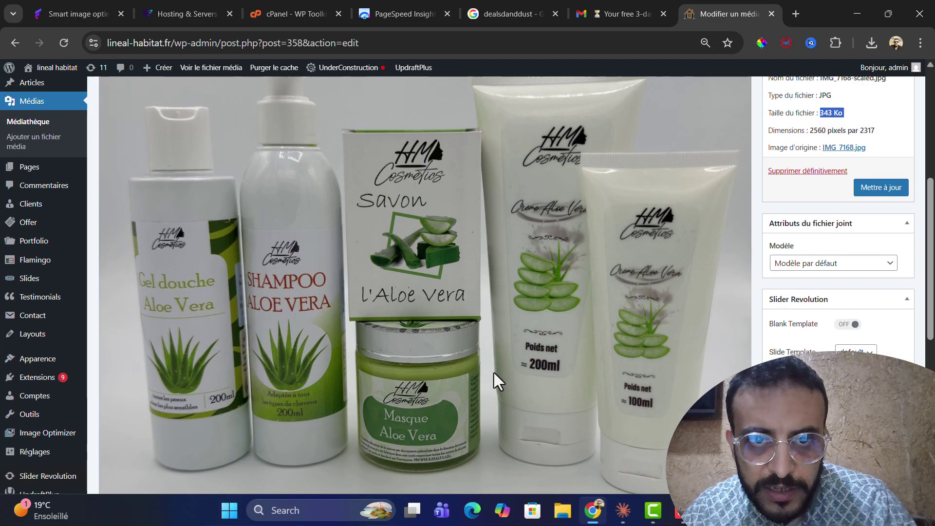
scroll(494, 372, "up", 8)
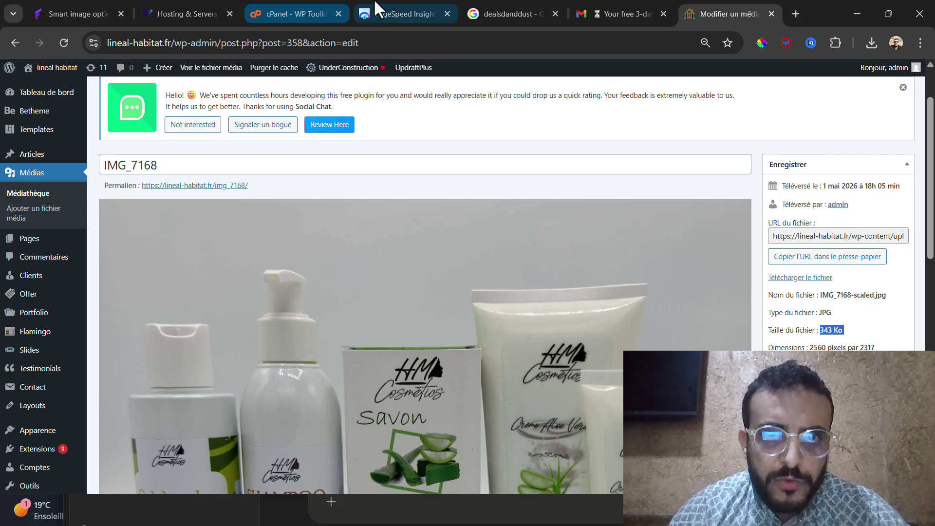
Switch to the PageSpeed Insights desktop report for dealsanddust.com.
left_click(397, 13)
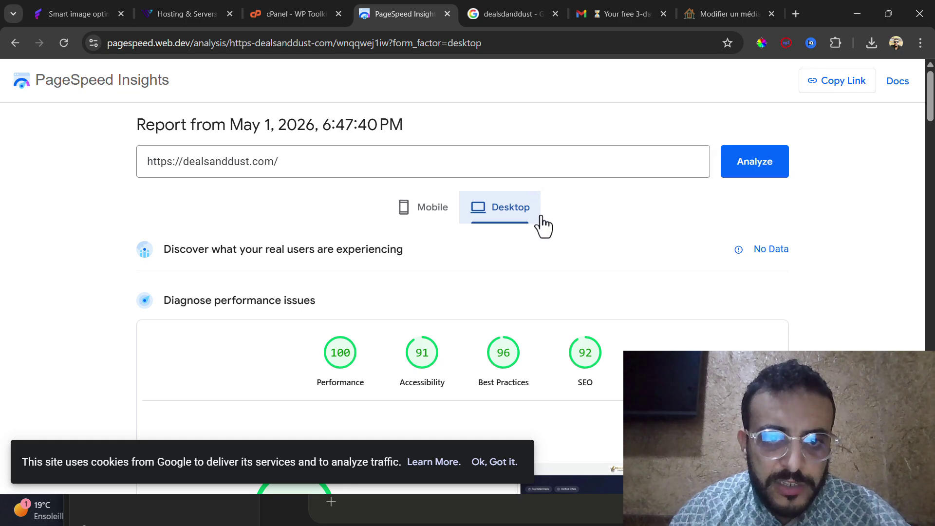